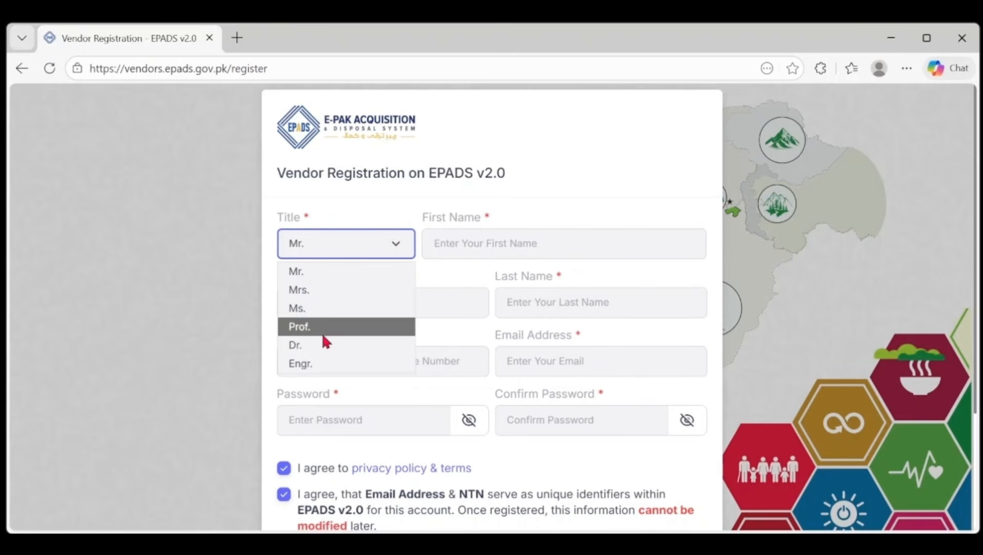
Step: Set the title to Mr. in the vendor registration form and activate the first name field
left_click(395, 249)
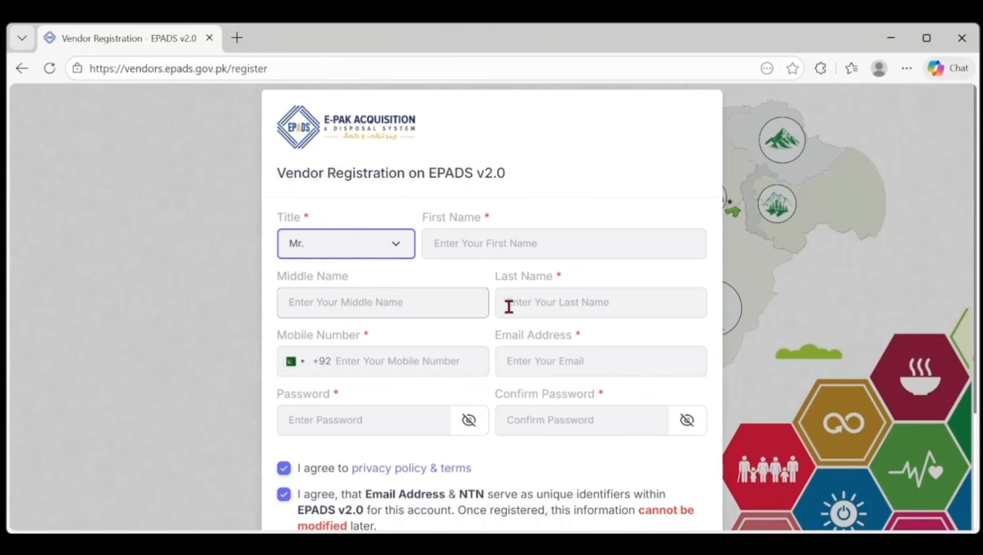
left_click(433, 239)
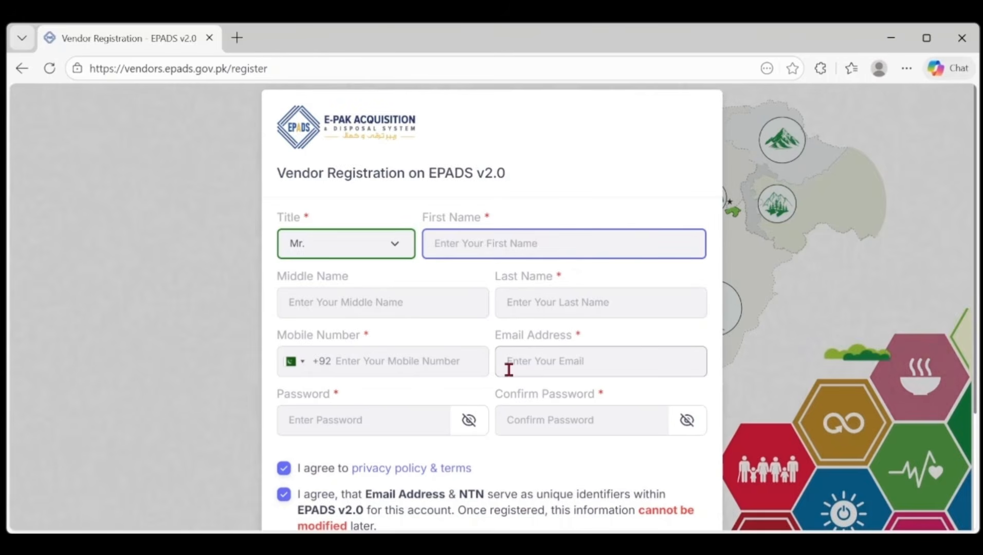
Step: Complete the human verification by picking the picture that appears the fewest times, and submit the vendor registration
scroll(478, 358, "down", 3)
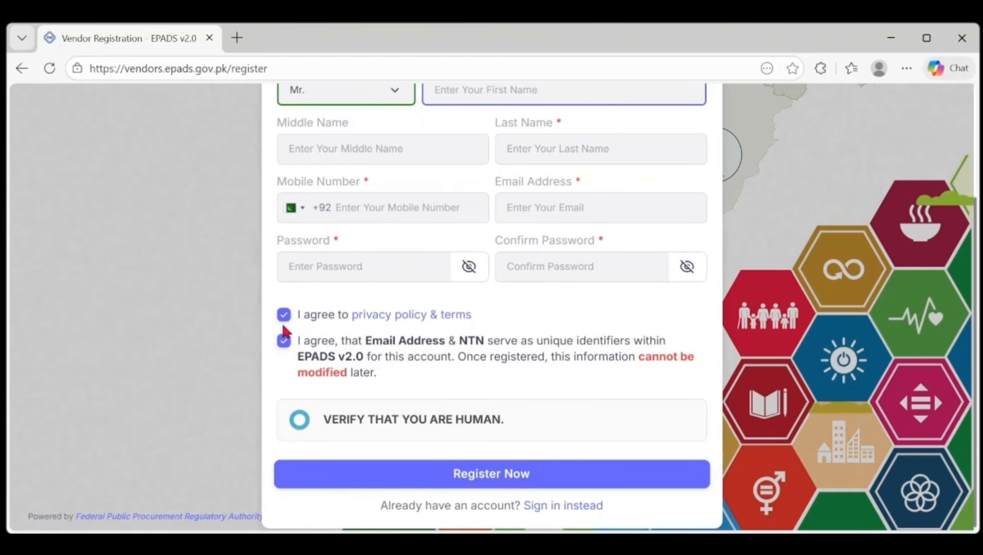
scroll(465, 371, "down", 1)
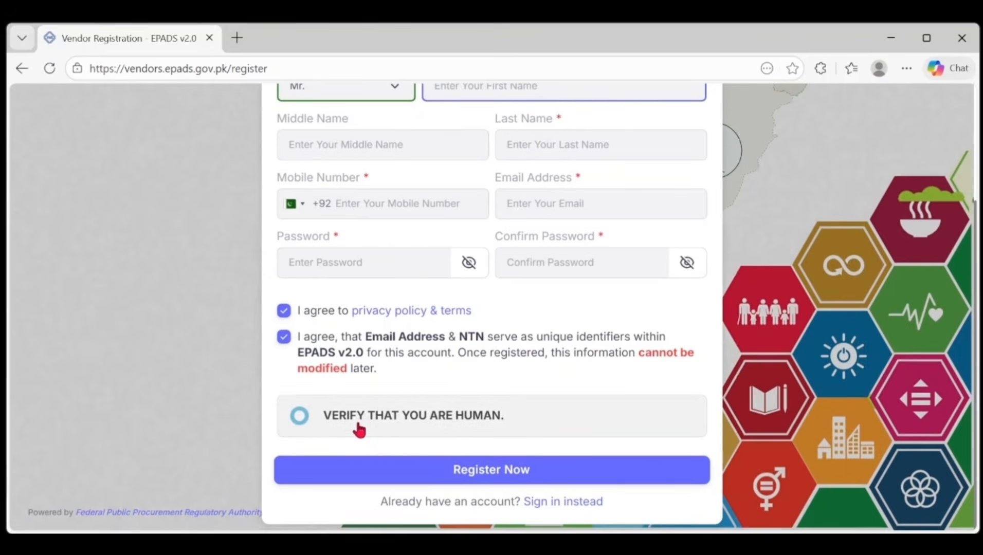
left_click(470, 421)
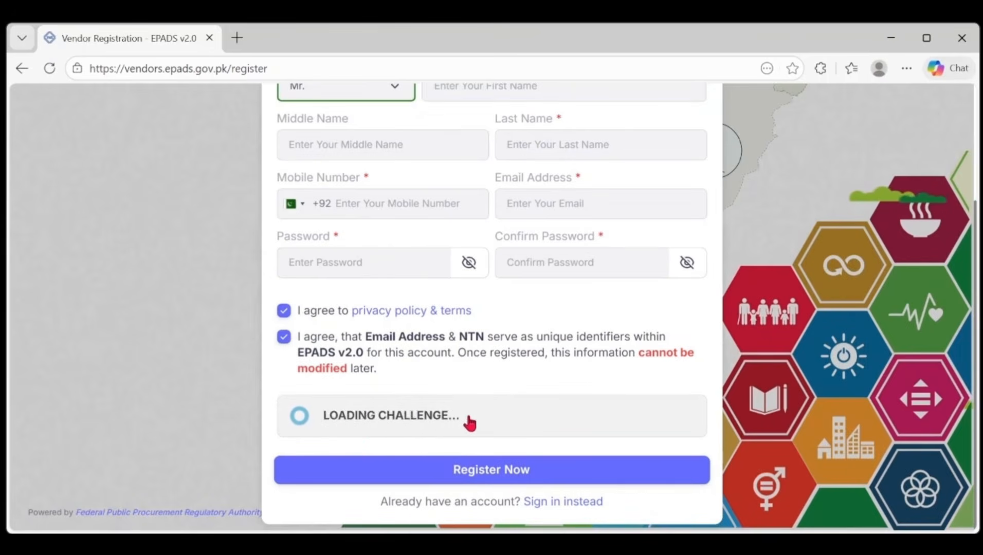
scroll(612, 371, "down", 1)
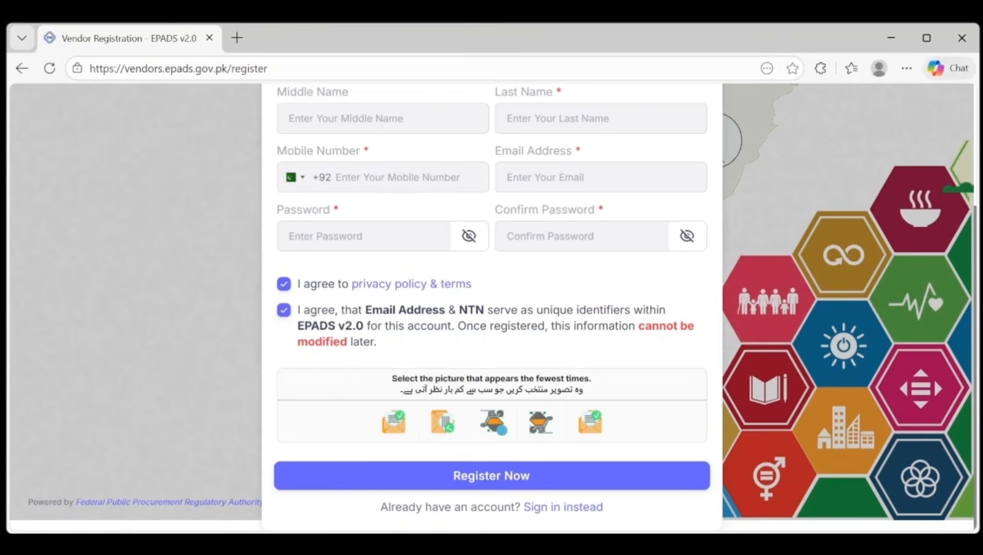
left_click(492, 428)
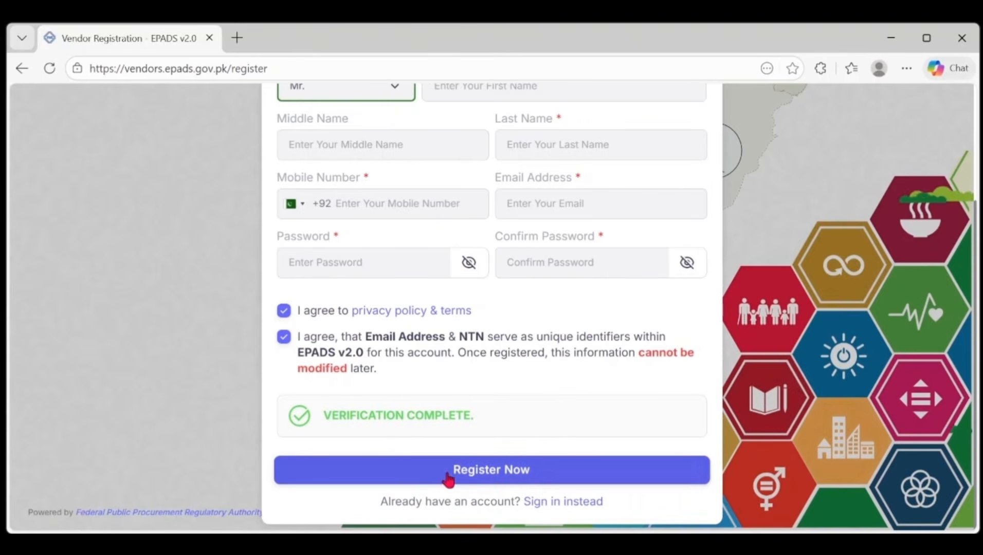
left_click(508, 476)
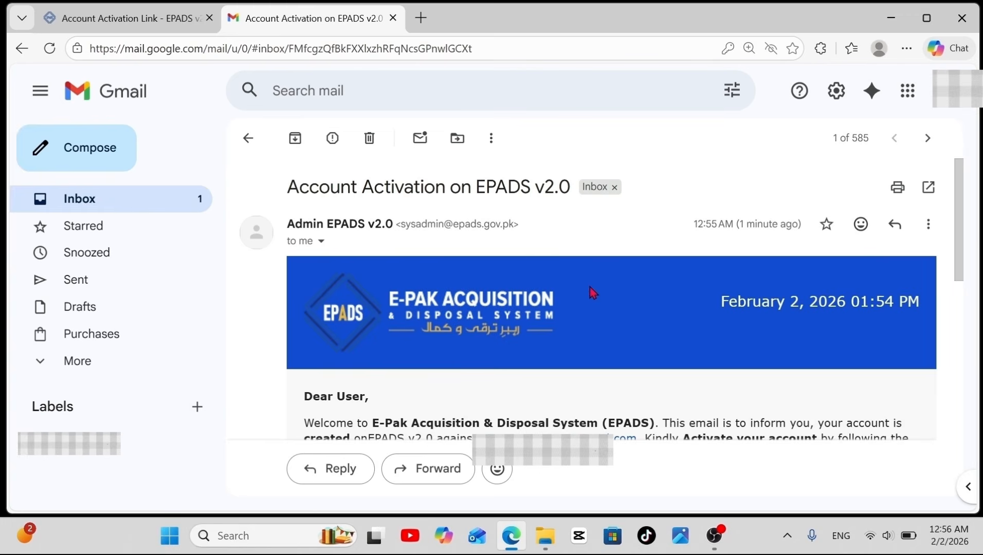
Step: Follow the activation link in the EPADS email and activate the account by entering the registration password
scroll(583, 248, "down", 5)
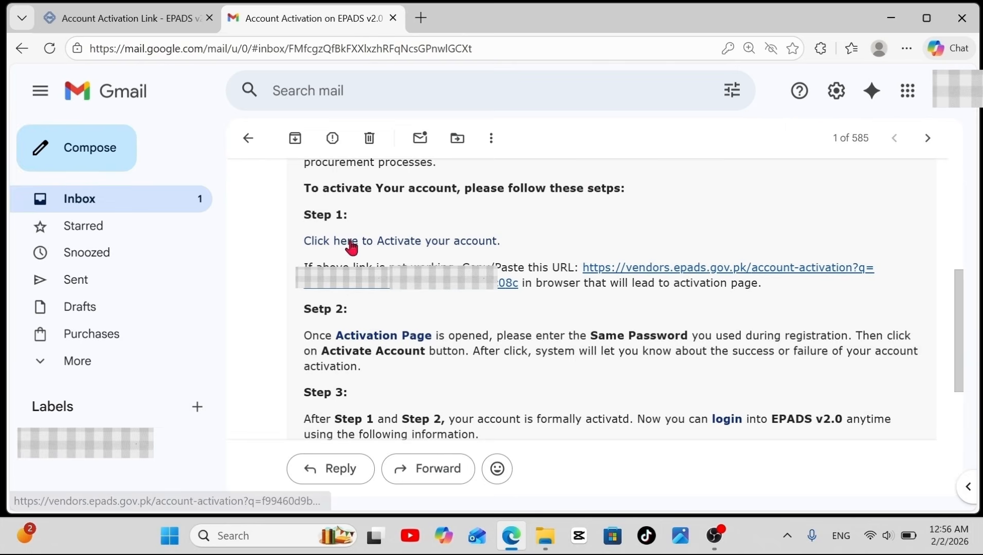
left_click(420, 242)
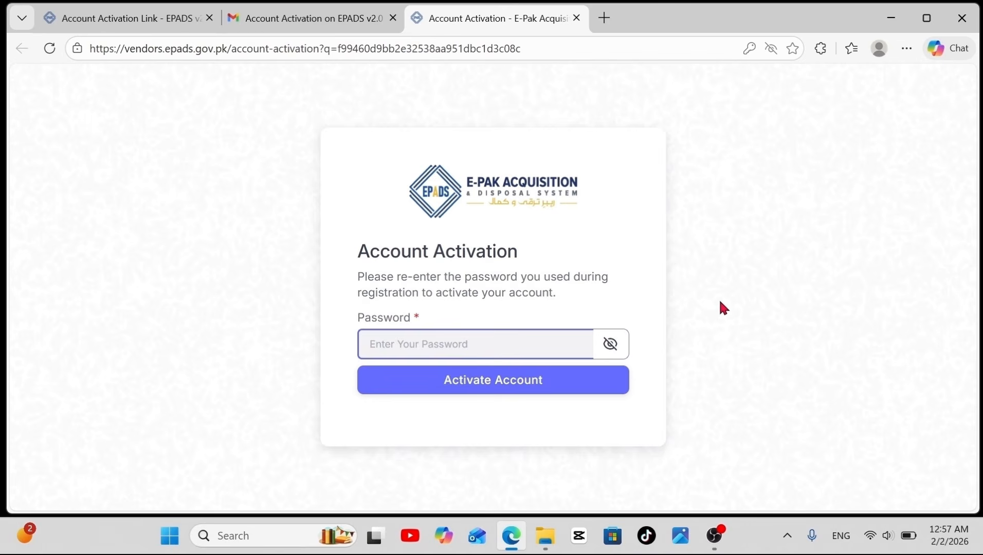
key("ctrl+v")
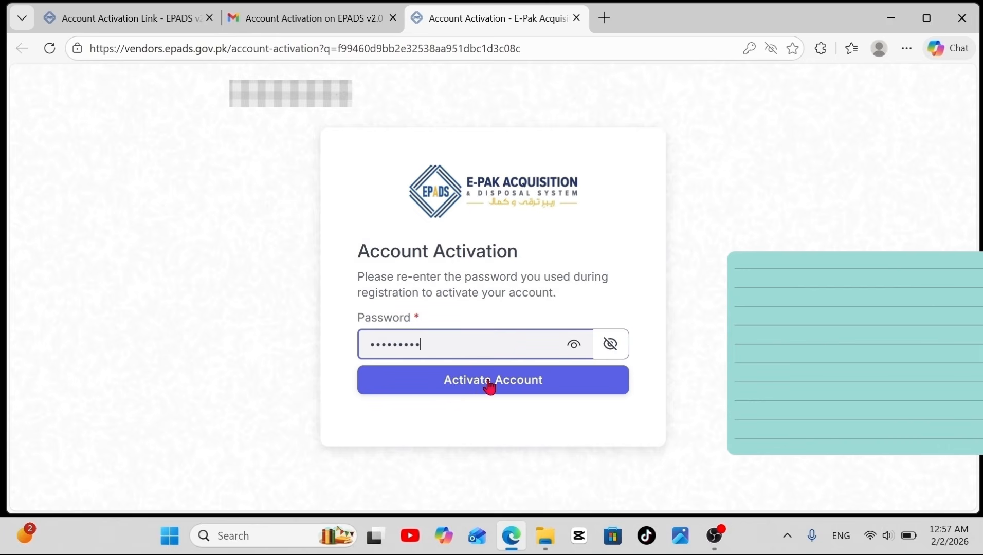
left_click(488, 382)
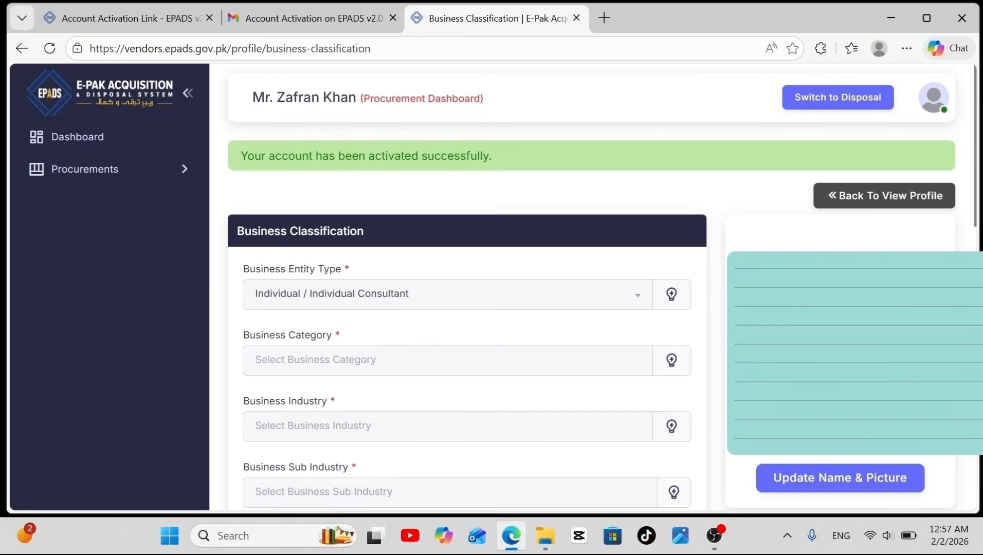
Step: Set the Business Entity Type to Sole Proprietorship in the business classification form
scroll(694, 237, "down", 2)
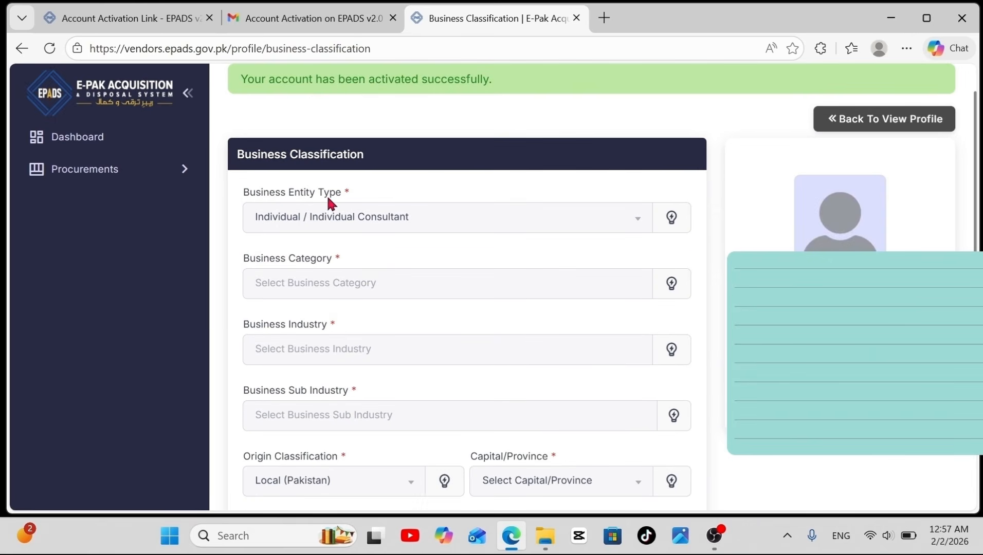
left_click(643, 224)
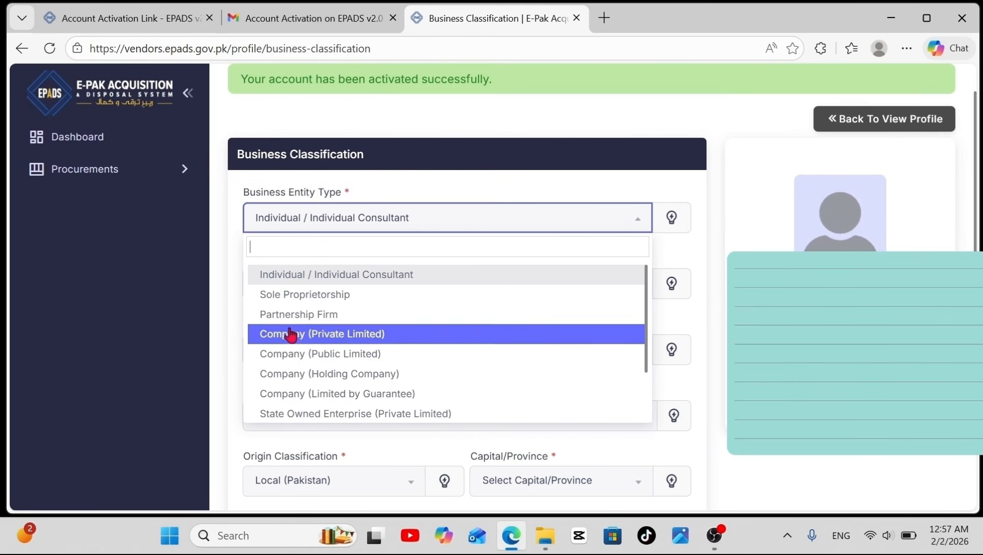
left_click(325, 296)
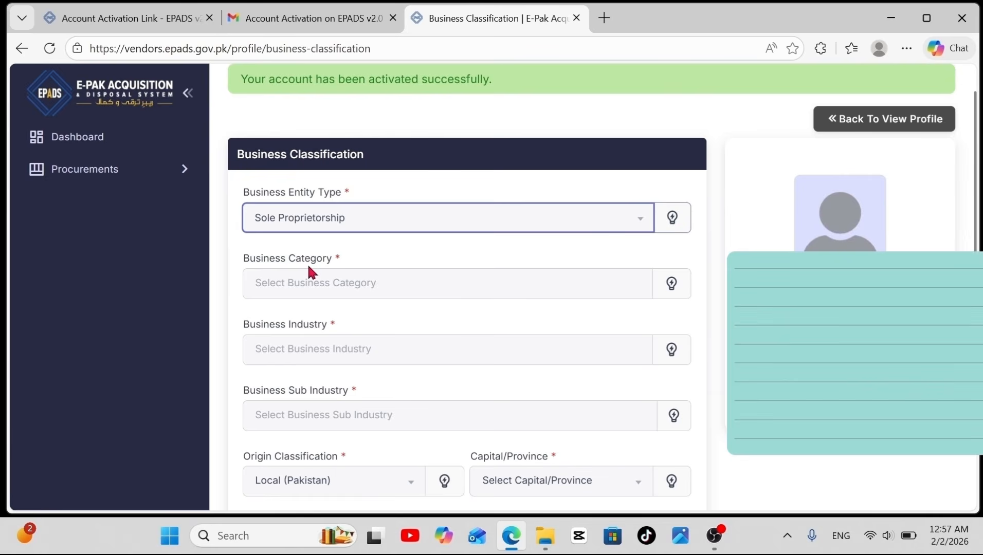
Step: Add Goods, Works, Consultancy Services and Non-Consultancy Services as the business categories
left_click(260, 281)
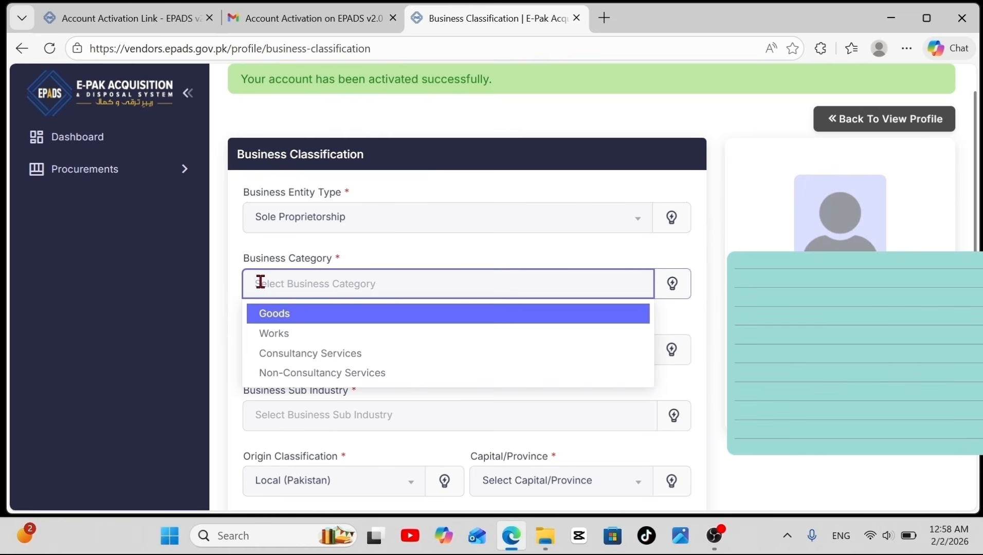
left_click(273, 319)
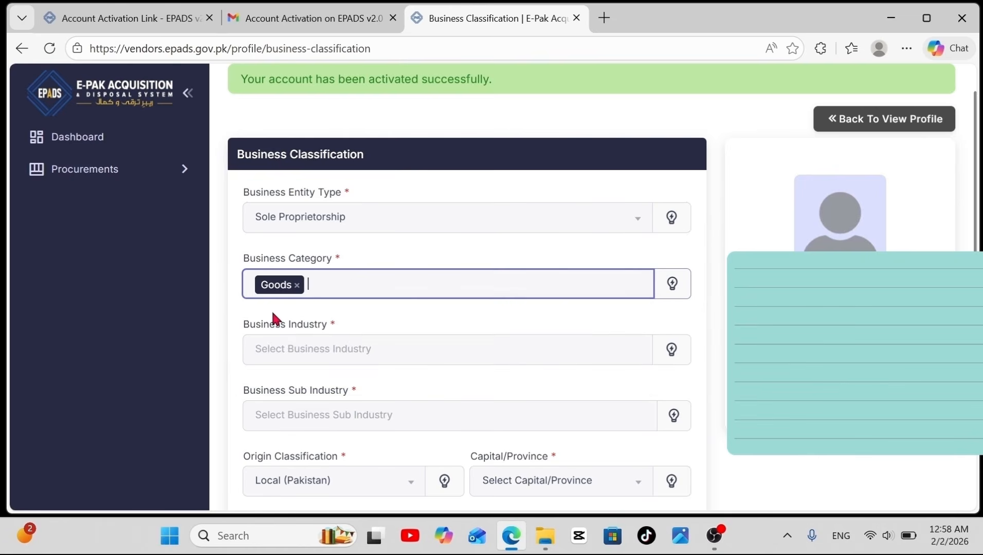
left_click(312, 281)
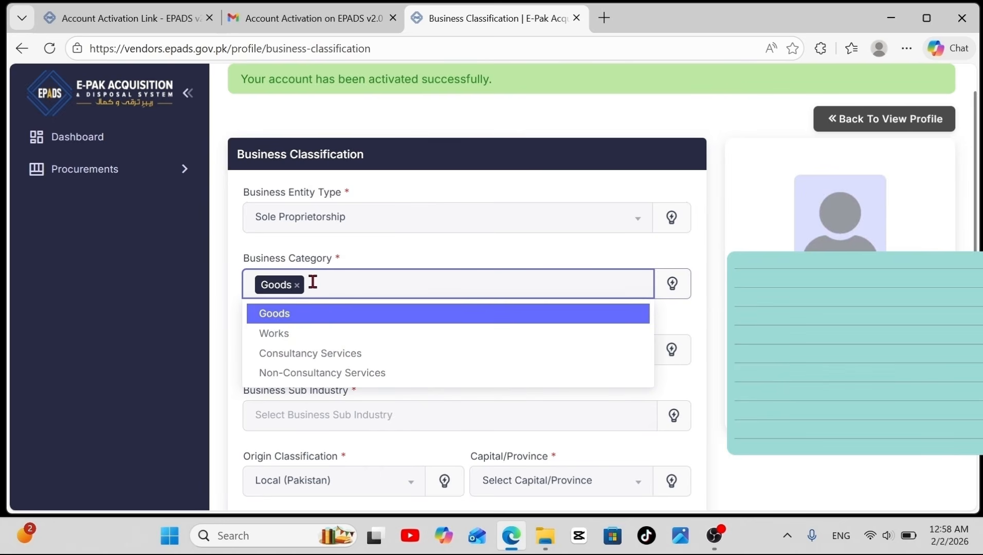
left_click(273, 334)
left_click(368, 280)
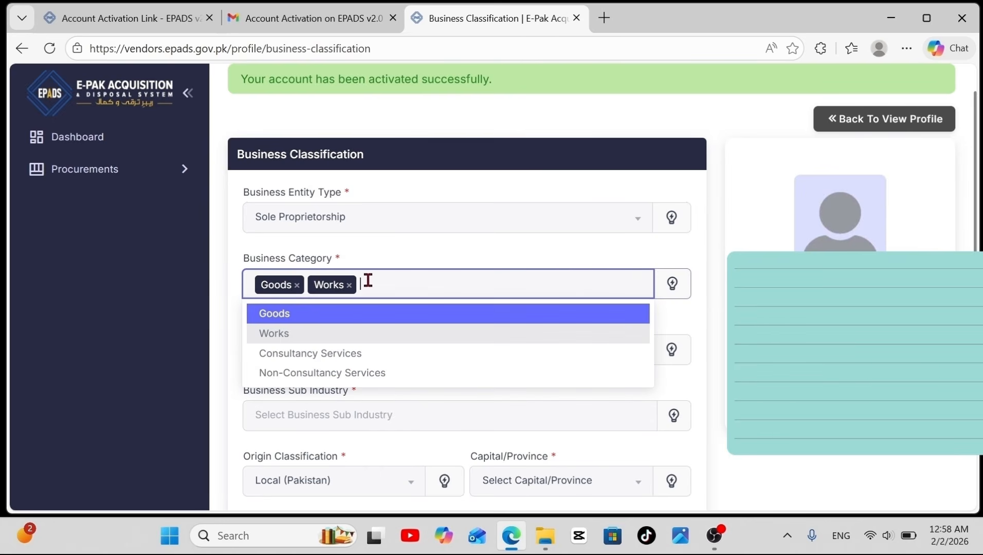
left_click(299, 355)
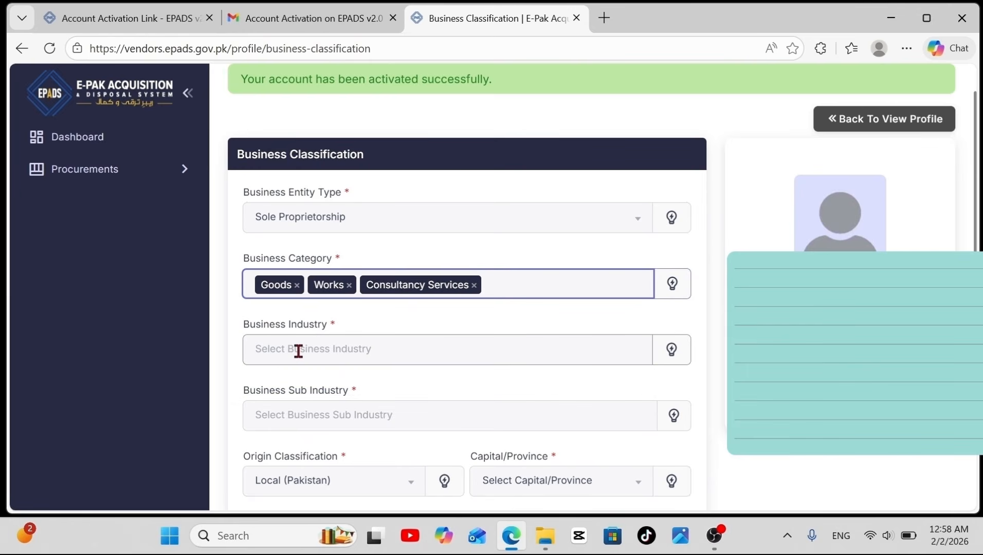
left_click(489, 285)
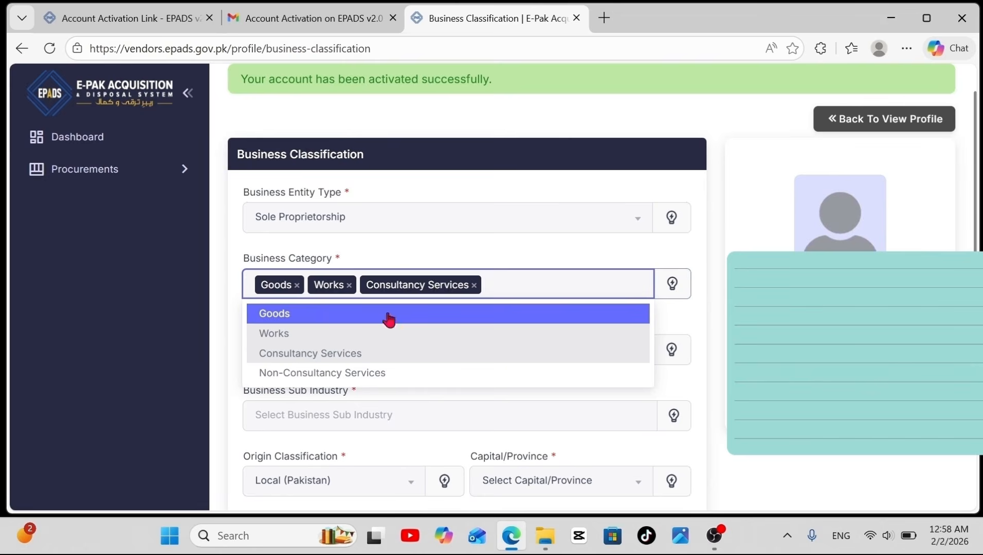
left_click(337, 373)
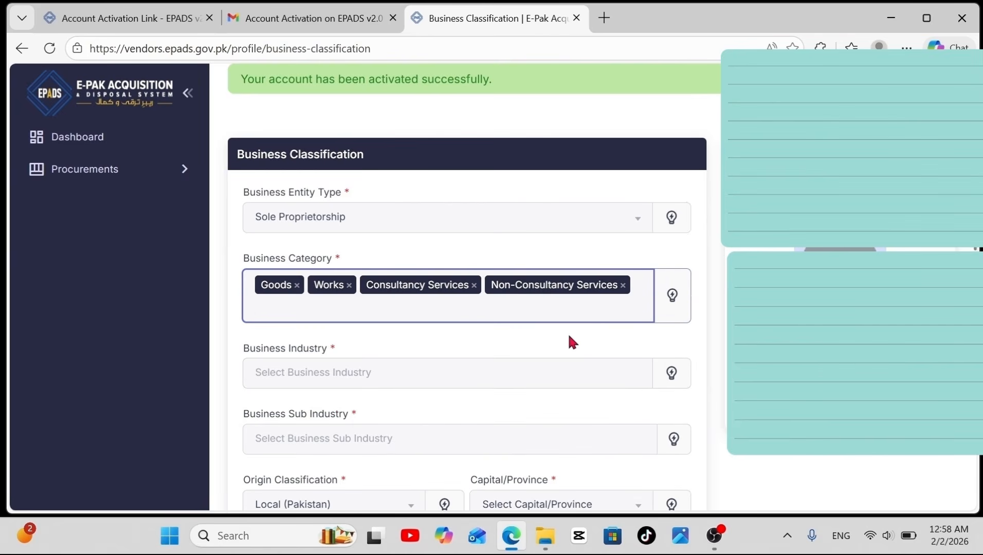
Step: Set the business industries to Construction, Manufacturing, Wholesale Trade, Services, Retail Trade, Other Services and General Order Supplier
scroll(565, 337, "down", 3)
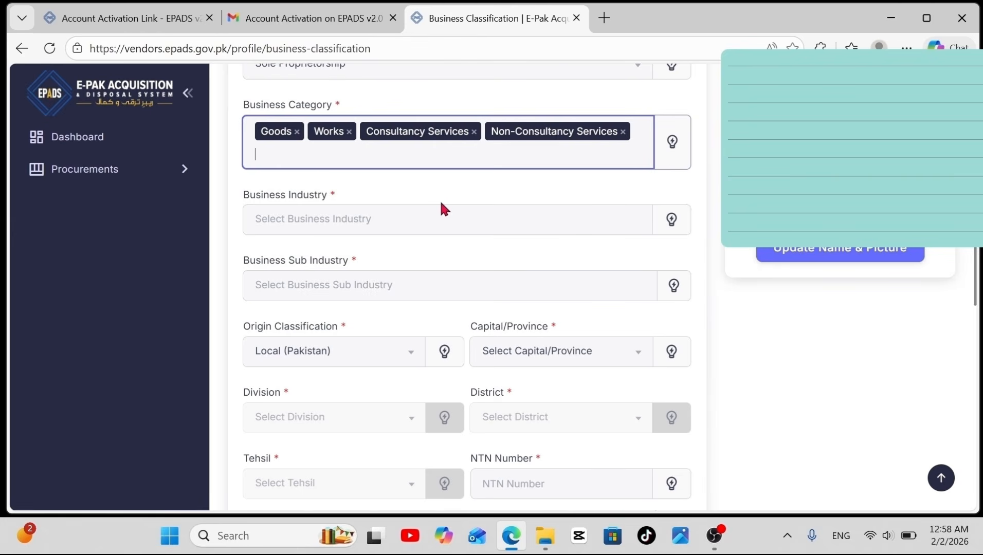
left_click(255, 218)
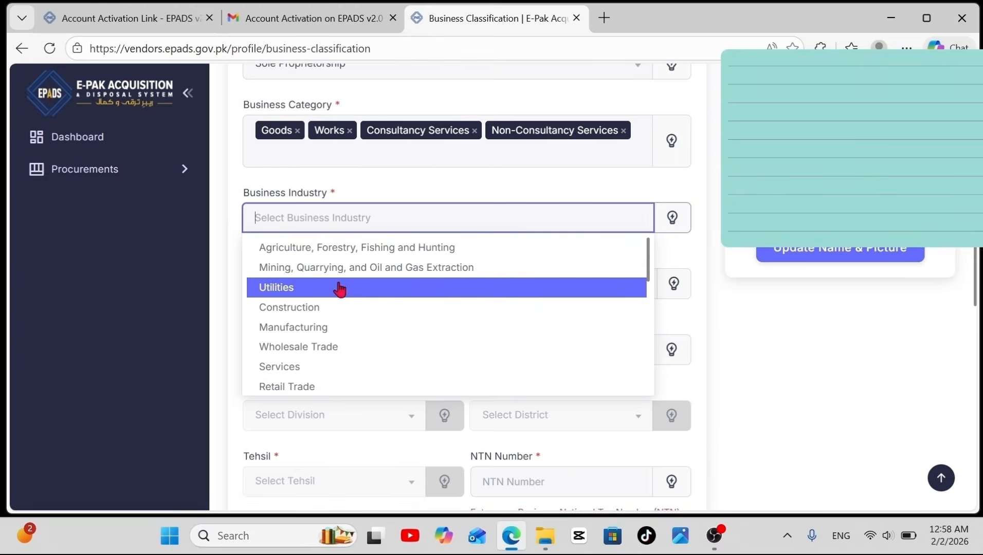
scroll(415, 303, "down", 5)
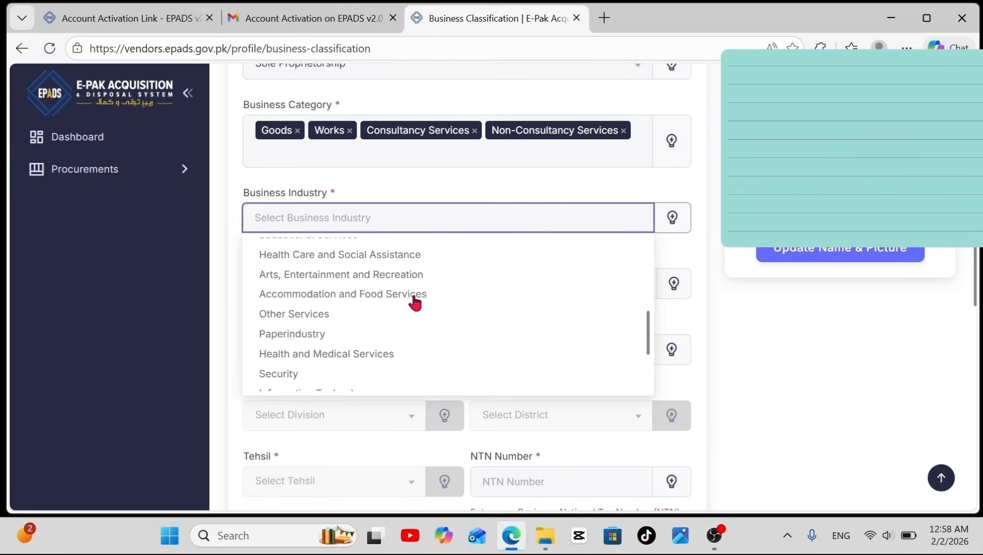
scroll(414, 303, "down", 5)
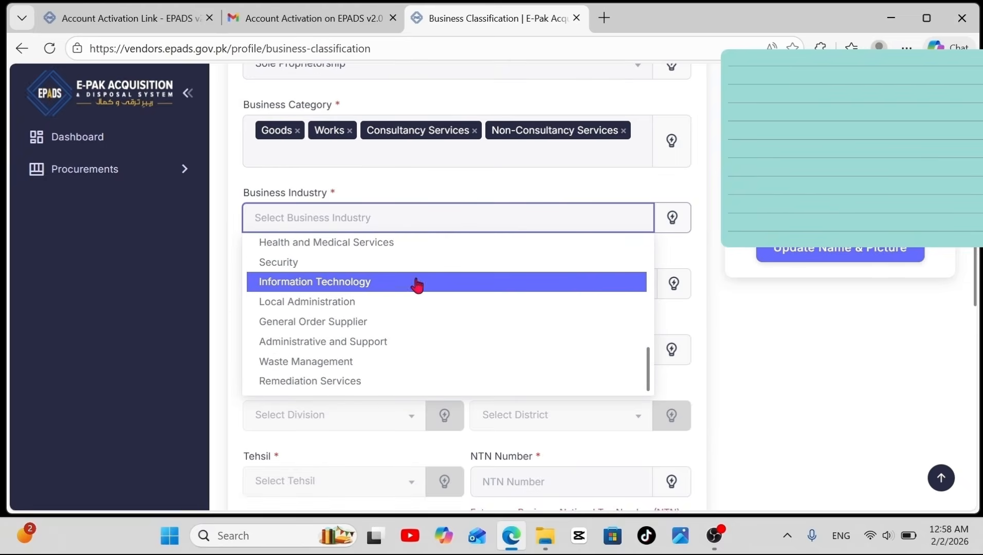
scroll(417, 286, "up", 10)
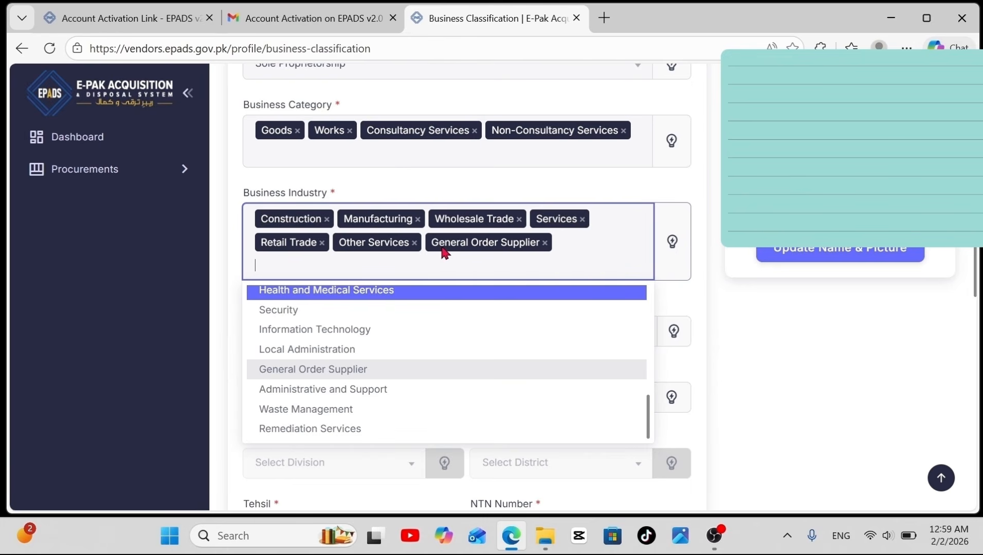
left_click(589, 256)
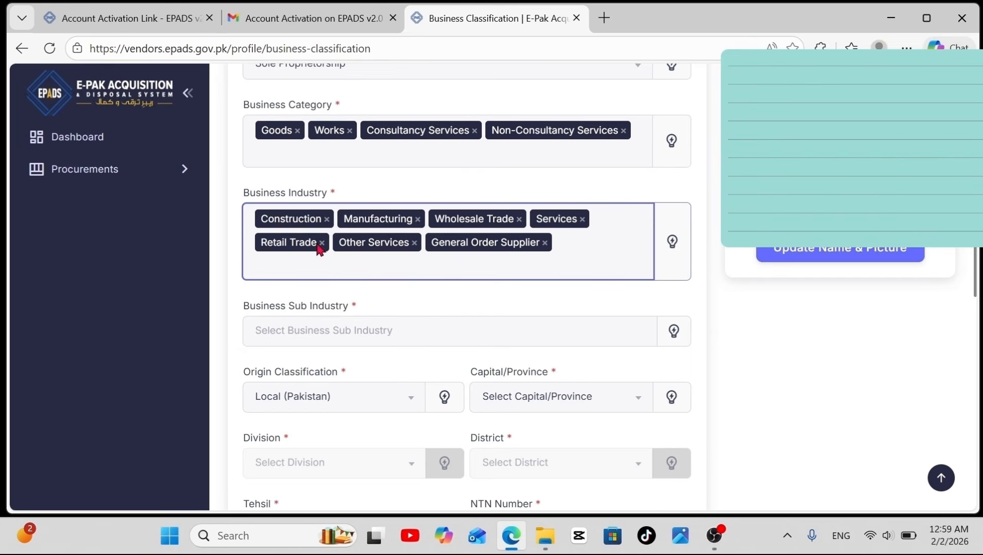
Step: Add sub industries: Finish Carpentry Contractors, Wood Window and Door Manufacturing, miscellaneous wood products, upholstered, metal and wood office furniture manufacturing, home furnishings stores, General Items
left_click(255, 326)
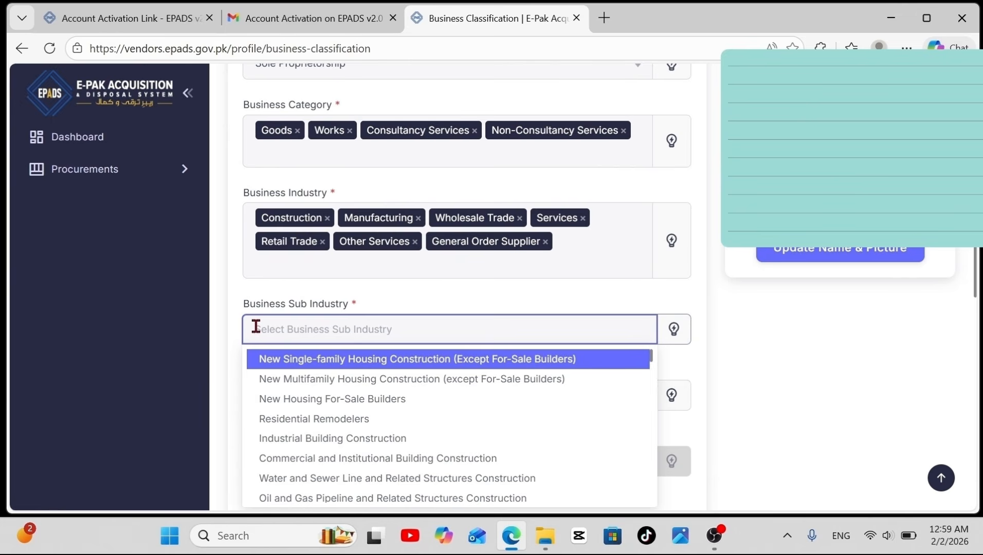
scroll(395, 412, "down", 2)
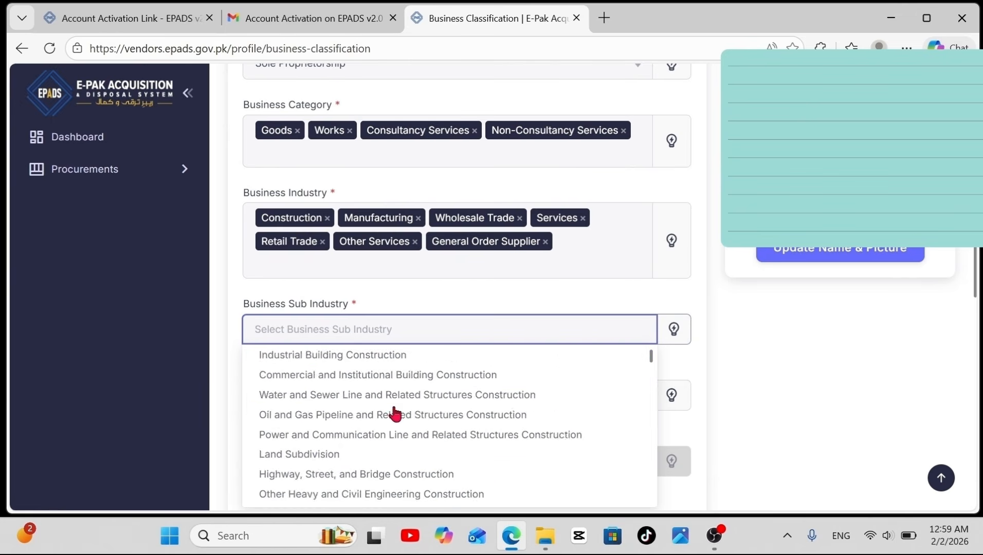
scroll(395, 413, "down", 10)
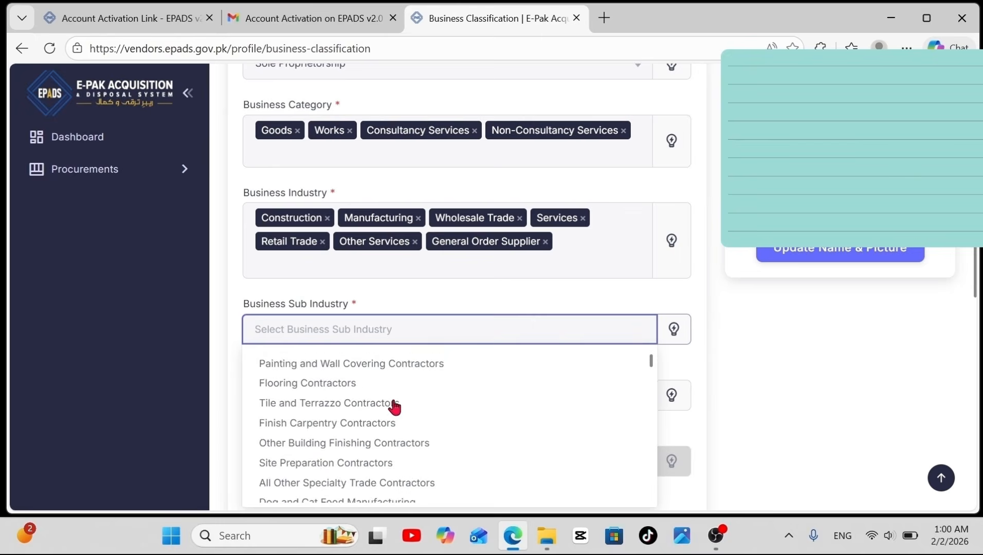
scroll(395, 407, "down", 3)
scroll(392, 405, "up", 15)
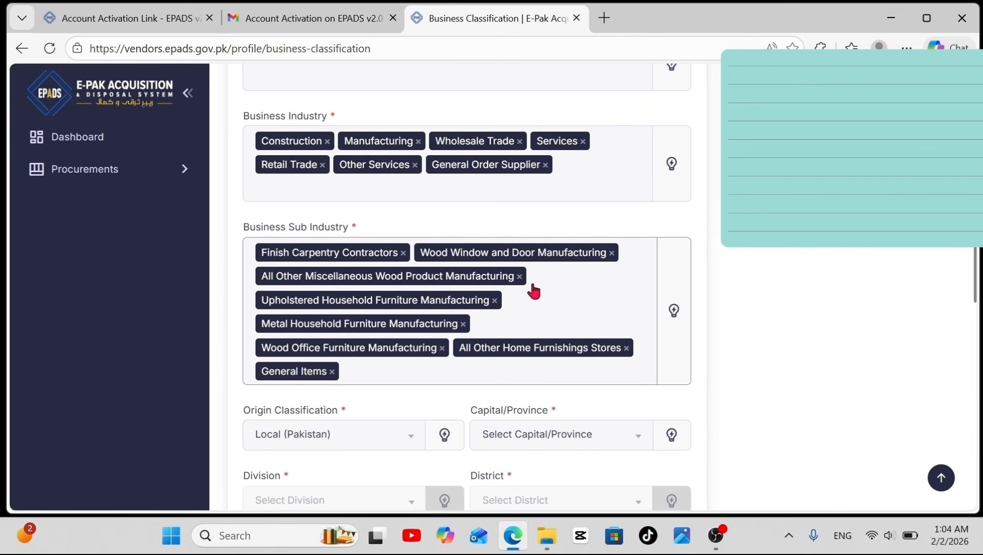
Step: Set the Capital/Province to Punjab and the Division to Rawalpindi Division in the business classification form
scroll(537, 293, "down", 5)
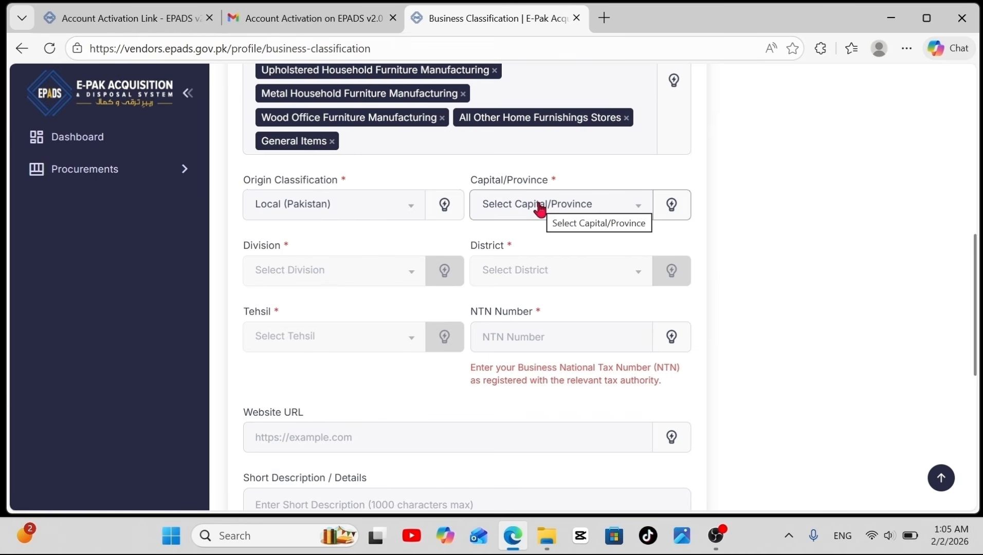
left_click(640, 212)
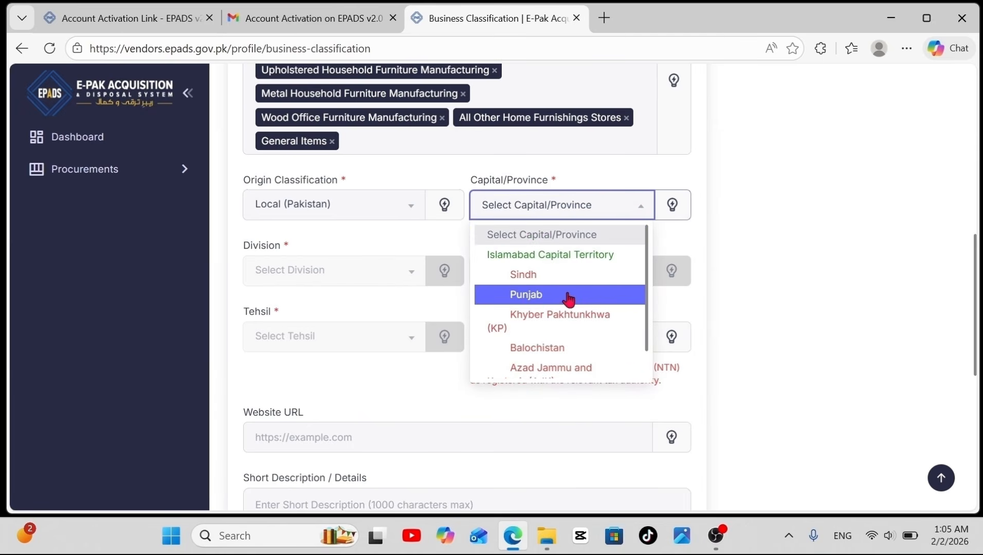
scroll(569, 301, "down", 1)
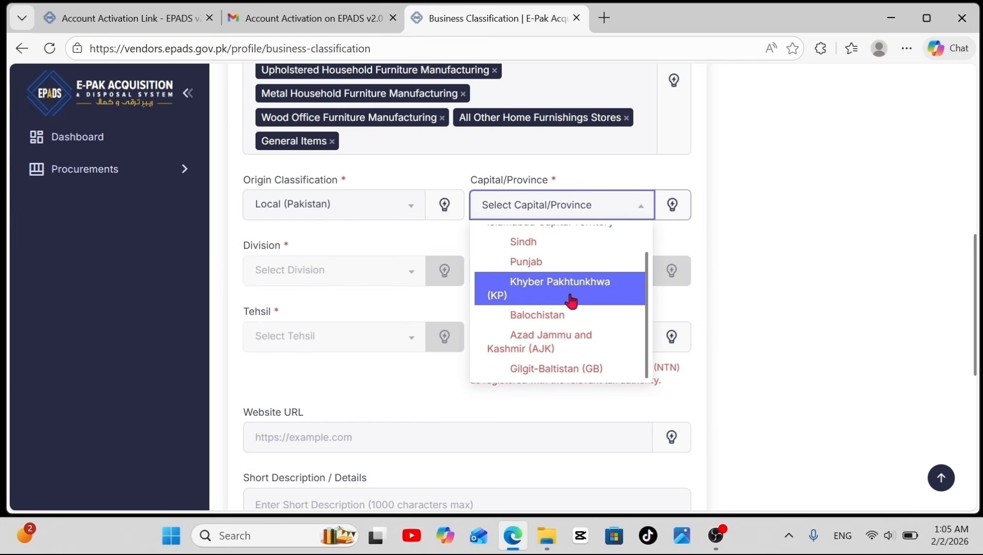
left_click(525, 262)
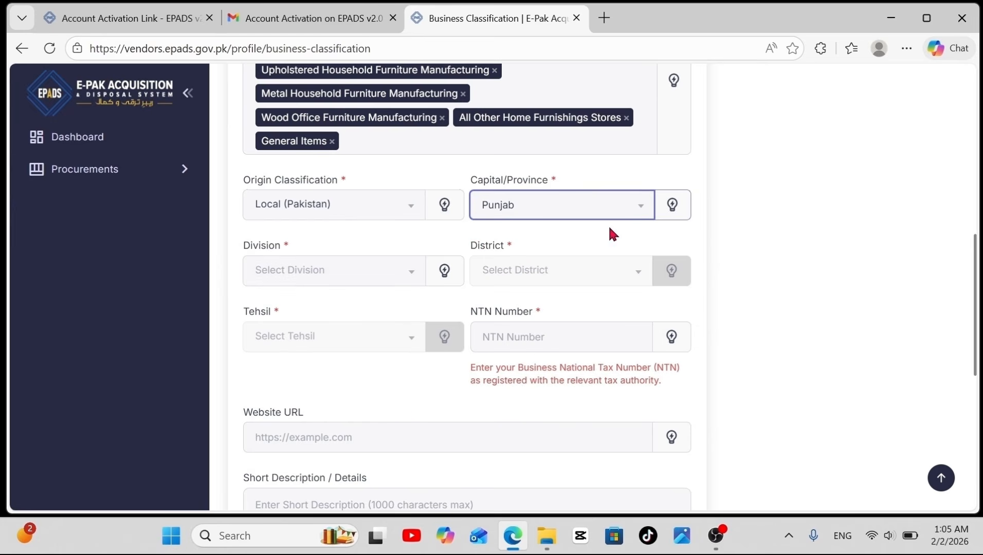
left_click(411, 276)
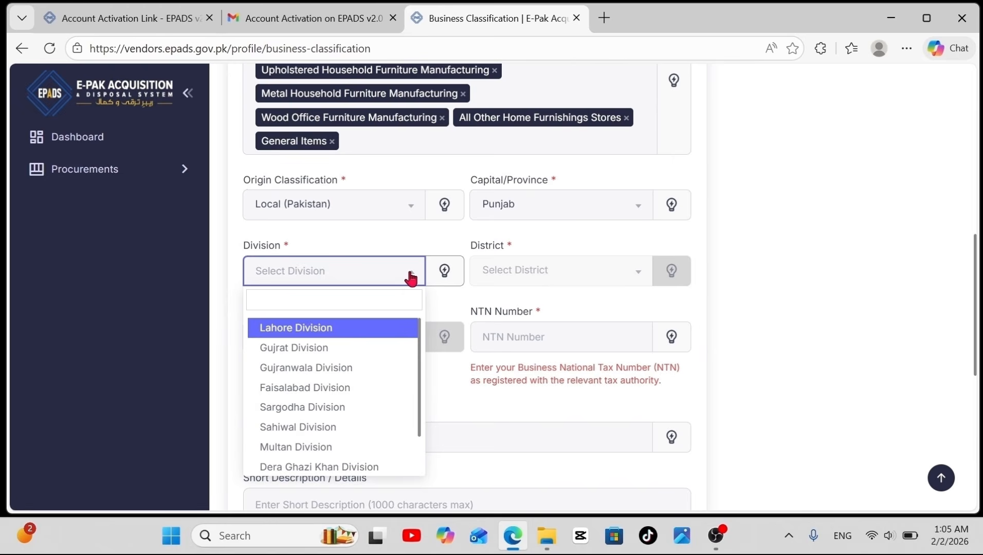
type("rawa")
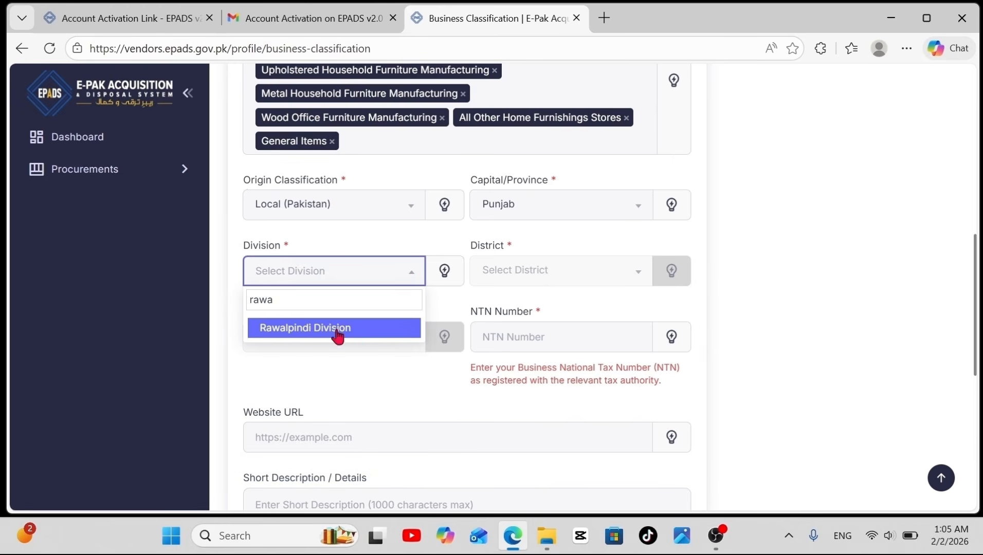
left_click(338, 335)
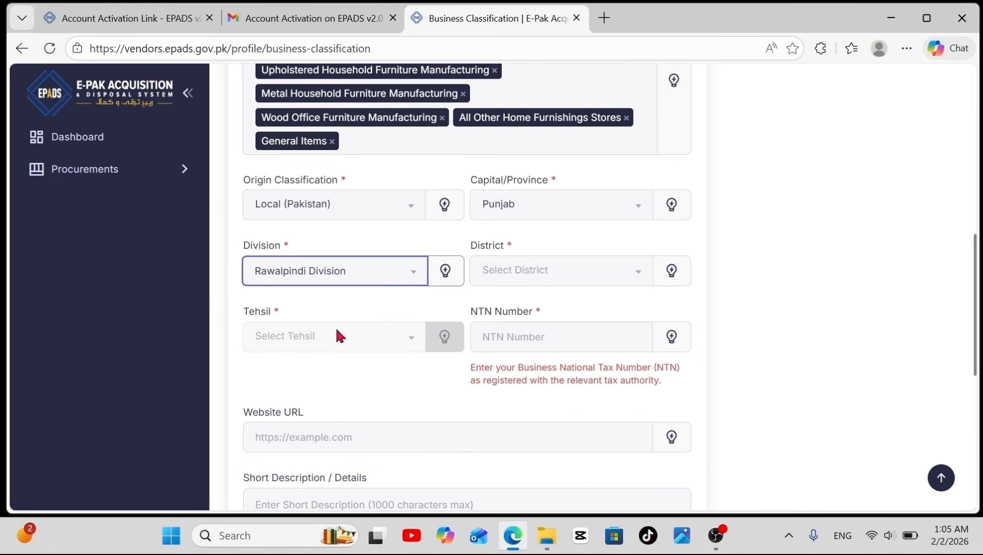
Step: Set both the District and the Tehsil to Rawalpindi
left_click(488, 271)
left_click(501, 300)
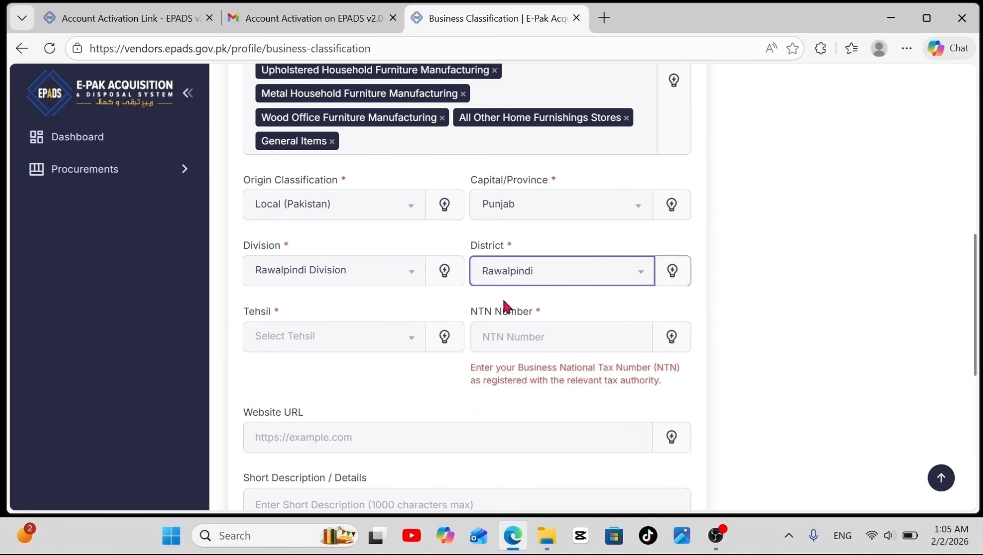
left_click(406, 338)
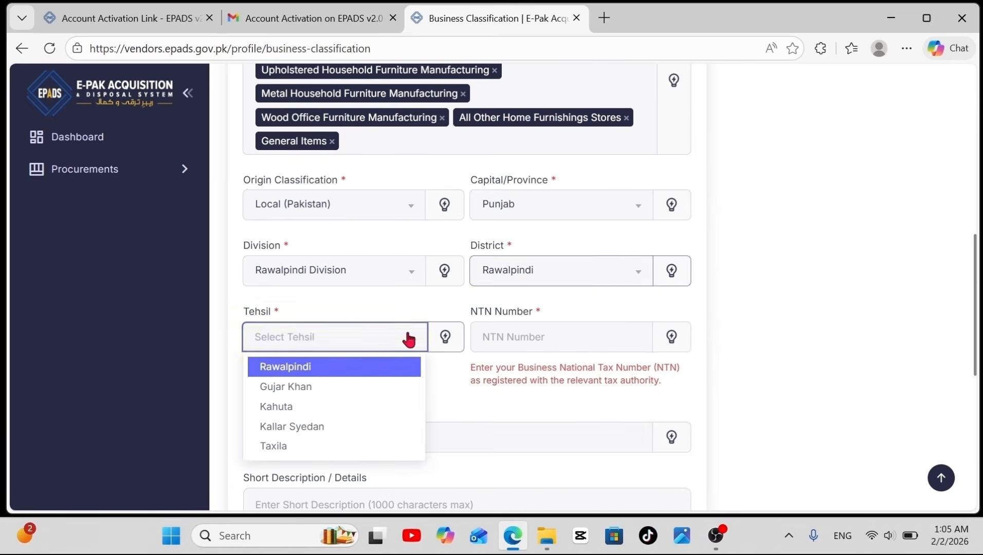
left_click(356, 368)
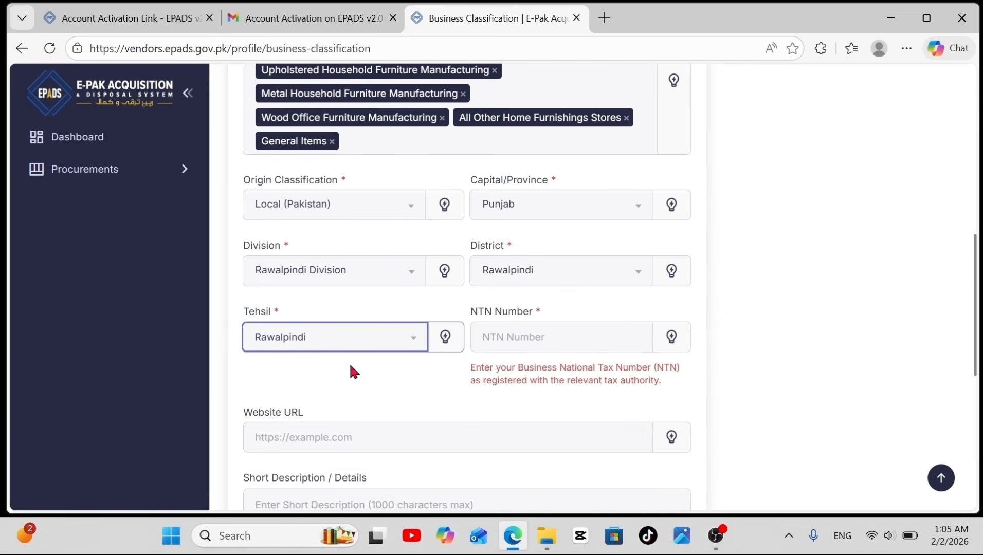
Step: Enter the business's National Tax Number (NTN) and fill in the short description
left_click(485, 335)
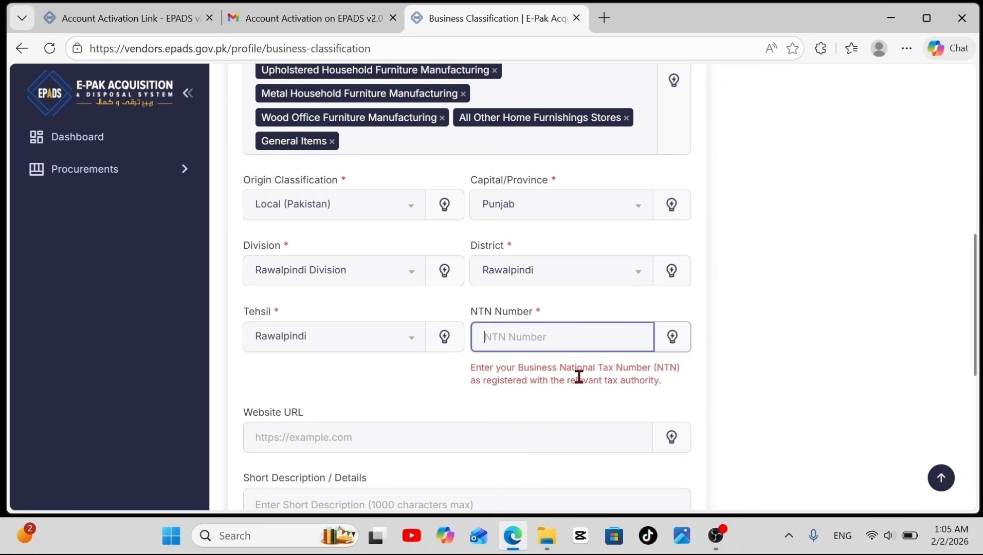
key("ctrl+v")
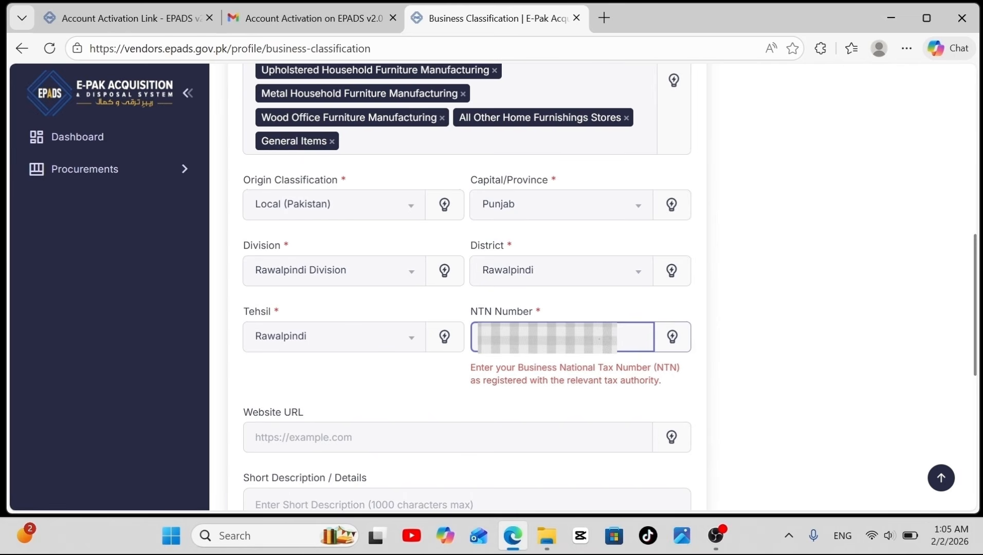
key("Tab")
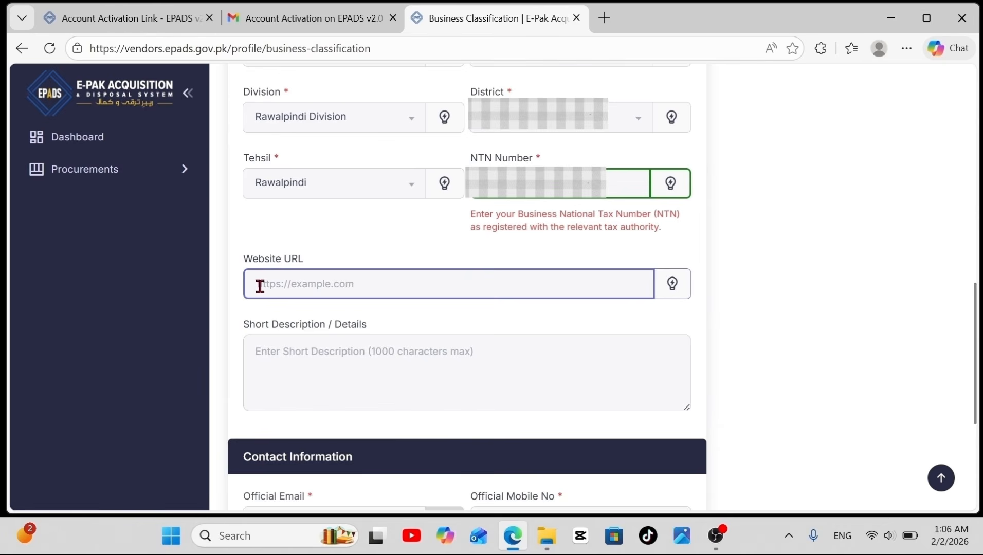
scroll(259, 286, "down", 1)
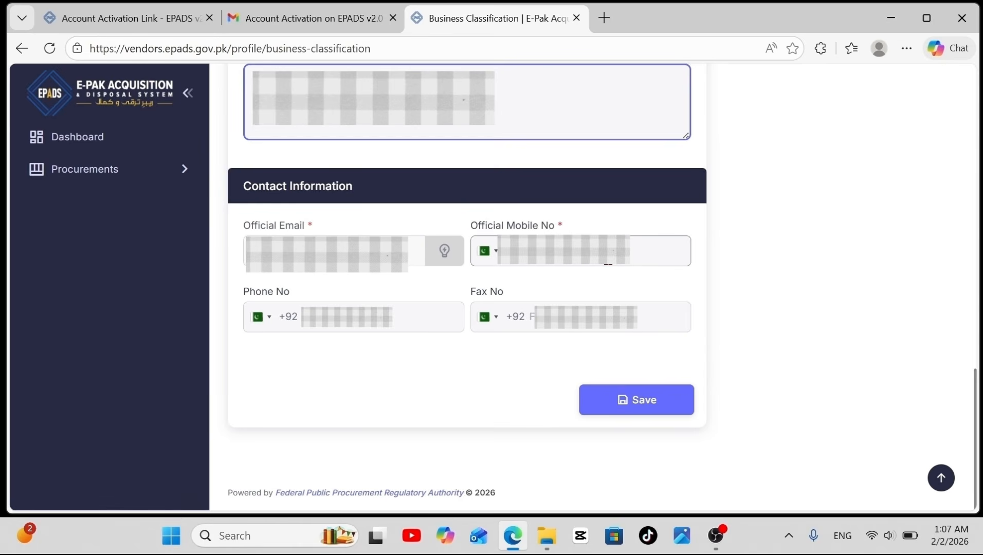
Step: Enter the contact phone number, and save the business classification, confirming its submission
left_click(300, 316)
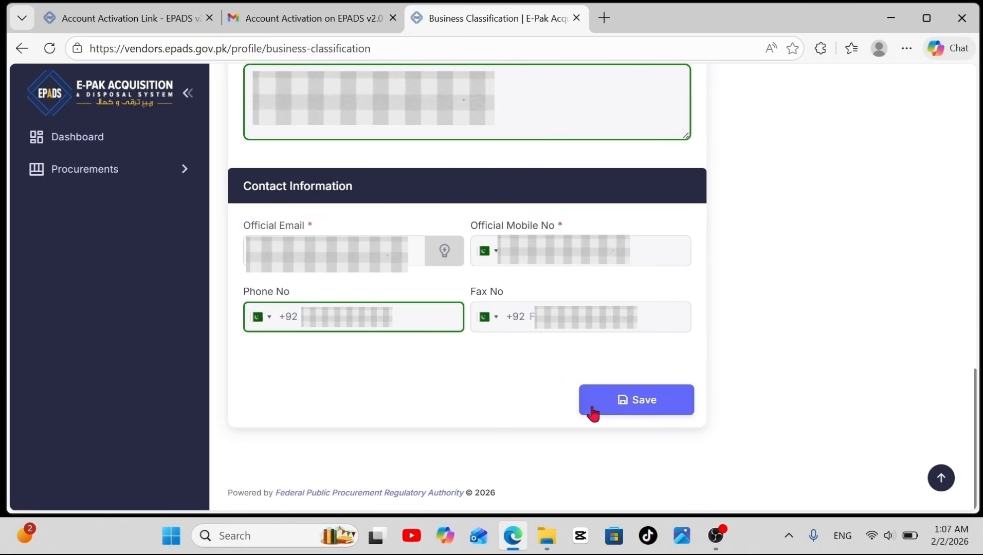
left_click(640, 406)
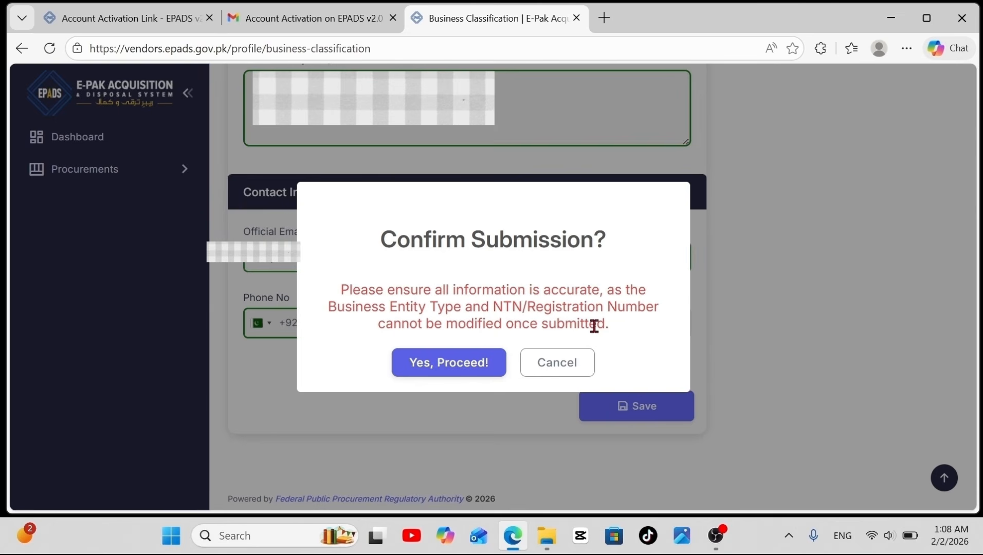
left_click(464, 370)
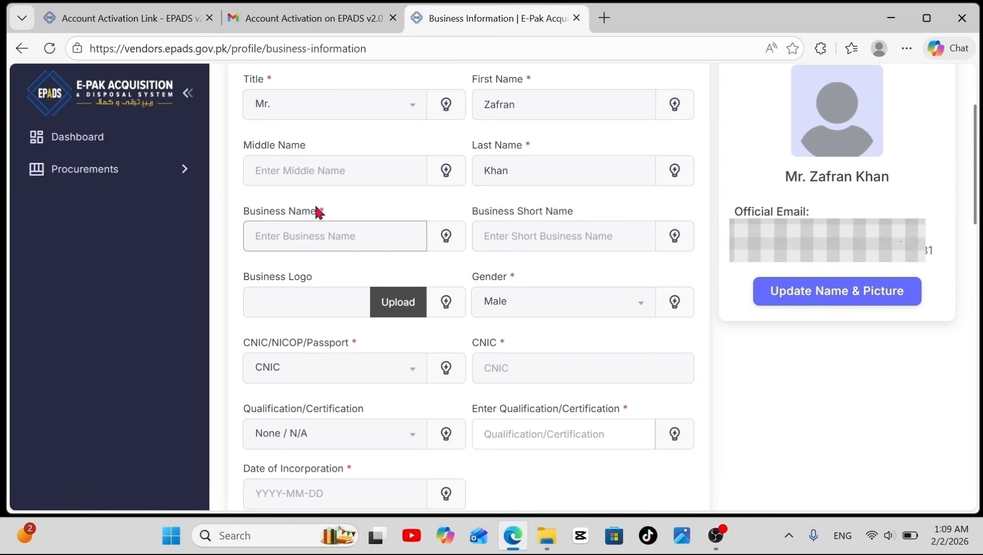
Step: Enter the business name and upload the business logo in the business information form
left_click(256, 237)
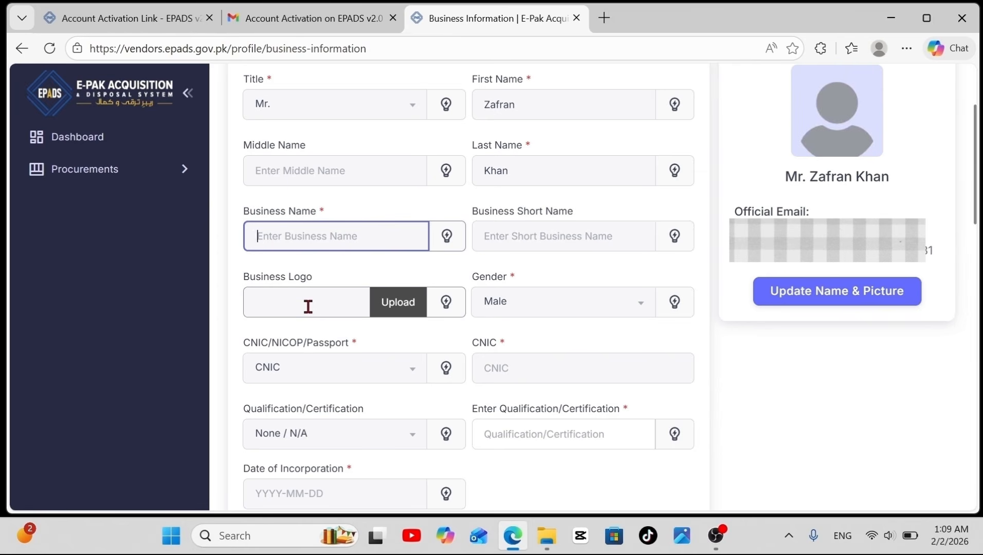
type("Z")
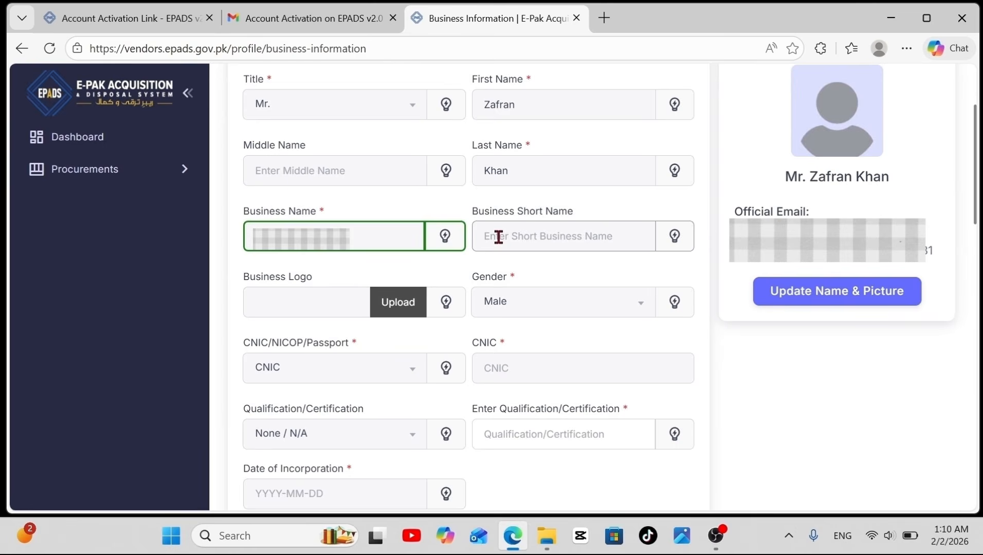
scroll(309, 216, "down", 1)
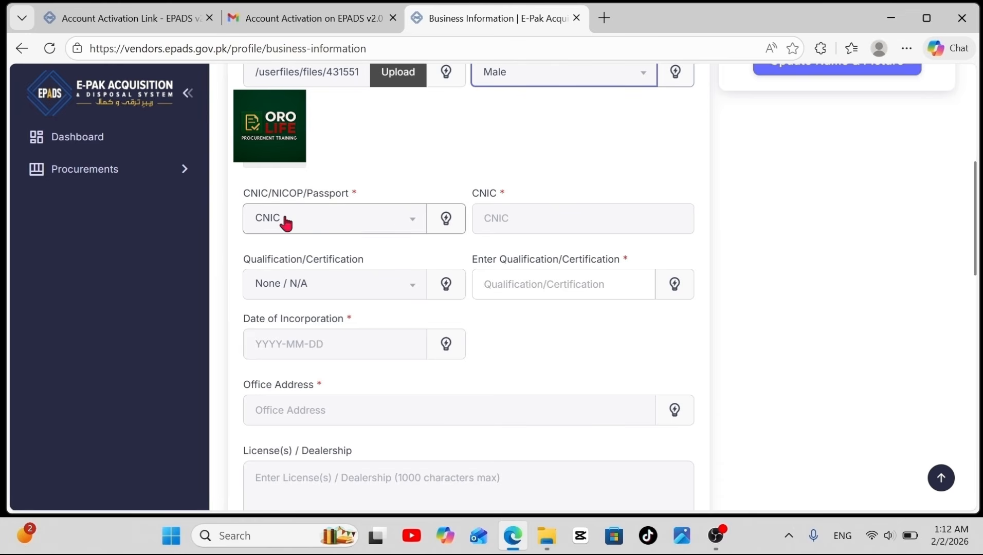
Step: Enter the owner's CNIC number and set the Qualification/Certification to Master's Degree
left_click(484, 213)
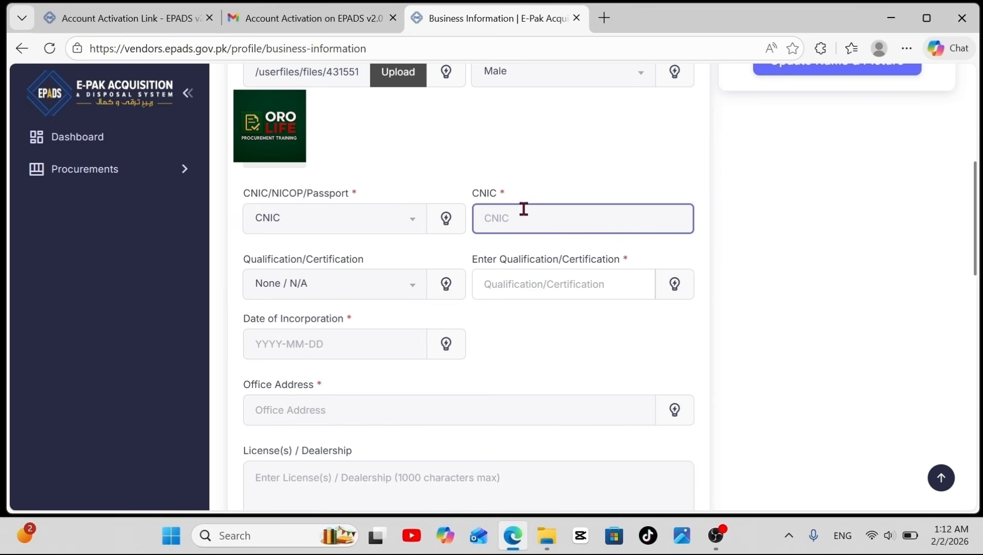
key("ctrl+v")
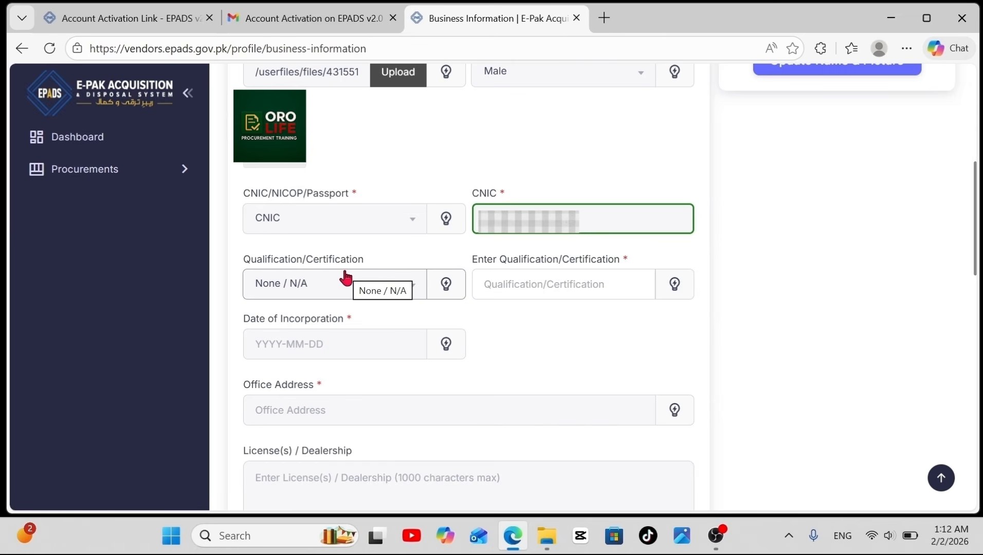
left_click(417, 290)
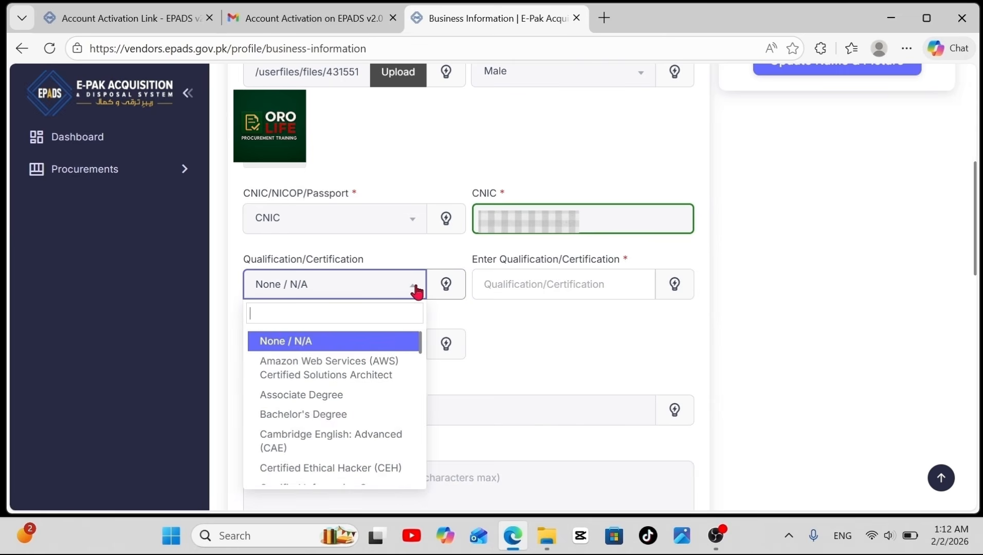
scroll(375, 373, "down", 2)
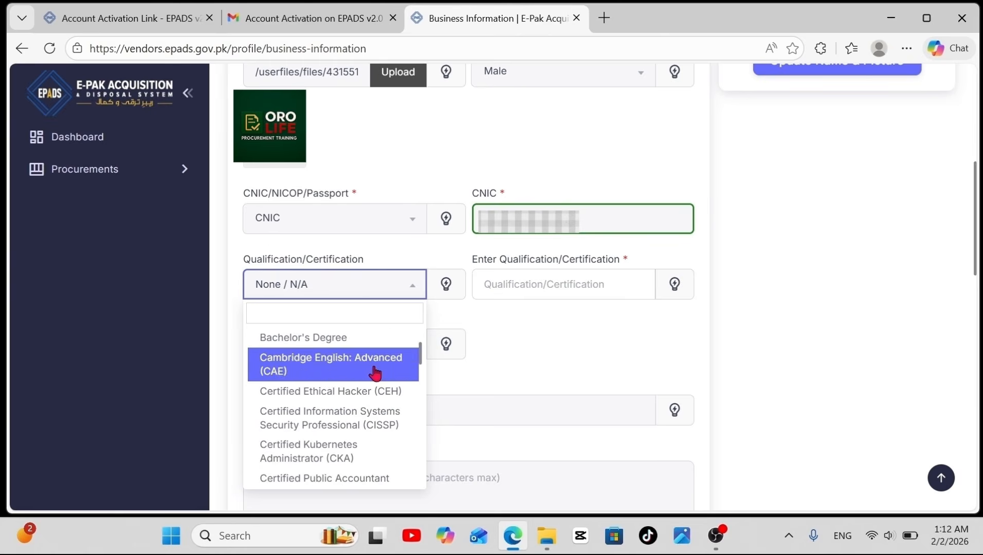
scroll(375, 374, "down", 2)
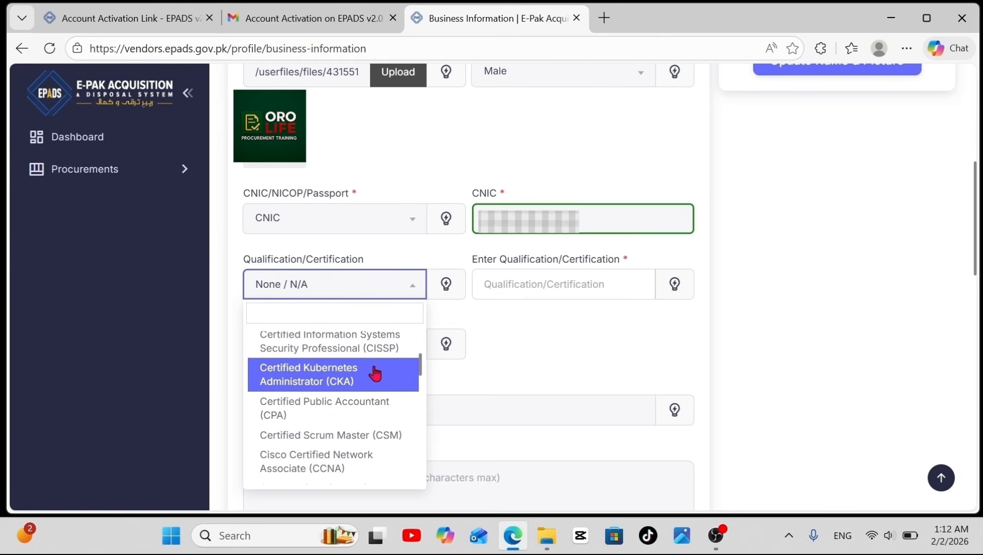
left_click(398, 334)
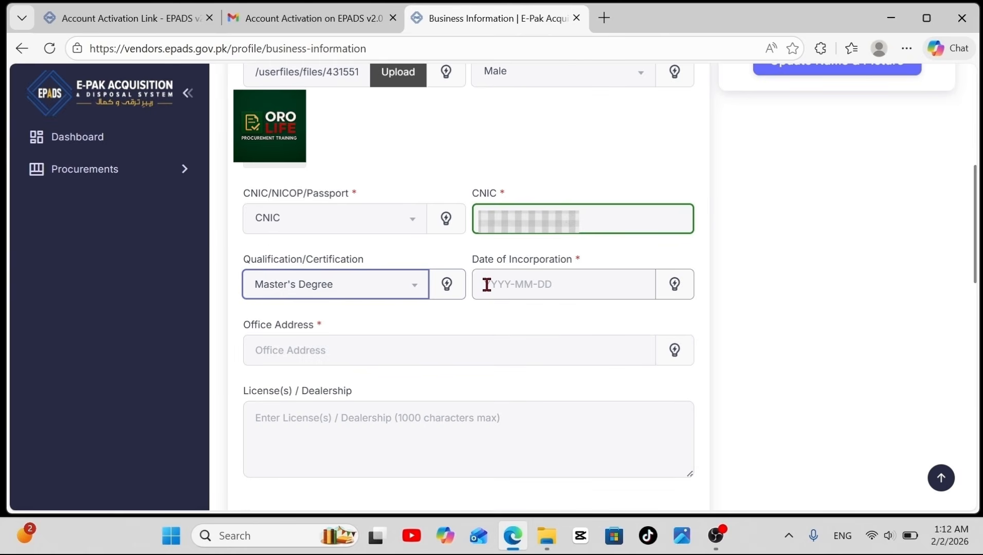
Step: Fill in the date of incorporation and the office address, and save the business information
left_click(486, 284)
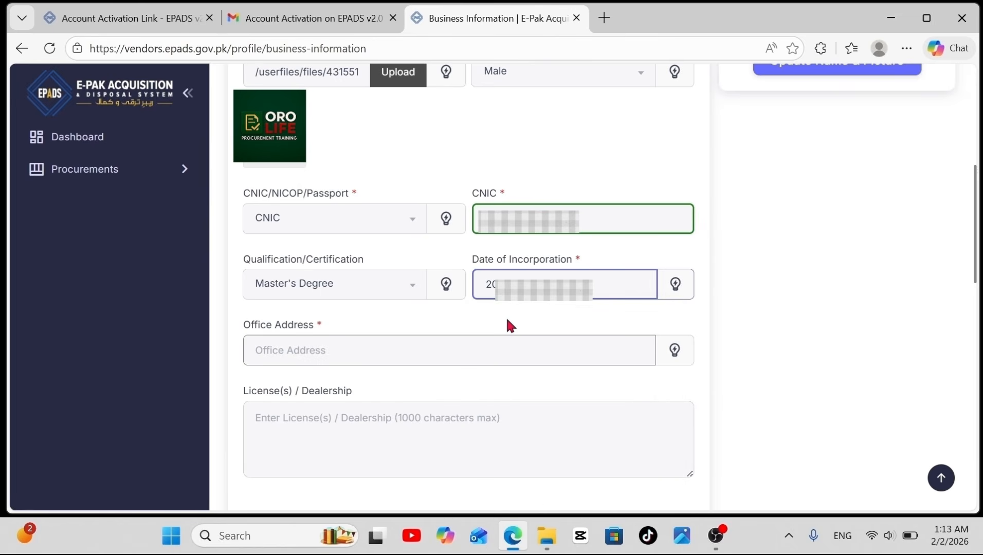
left_click(258, 350)
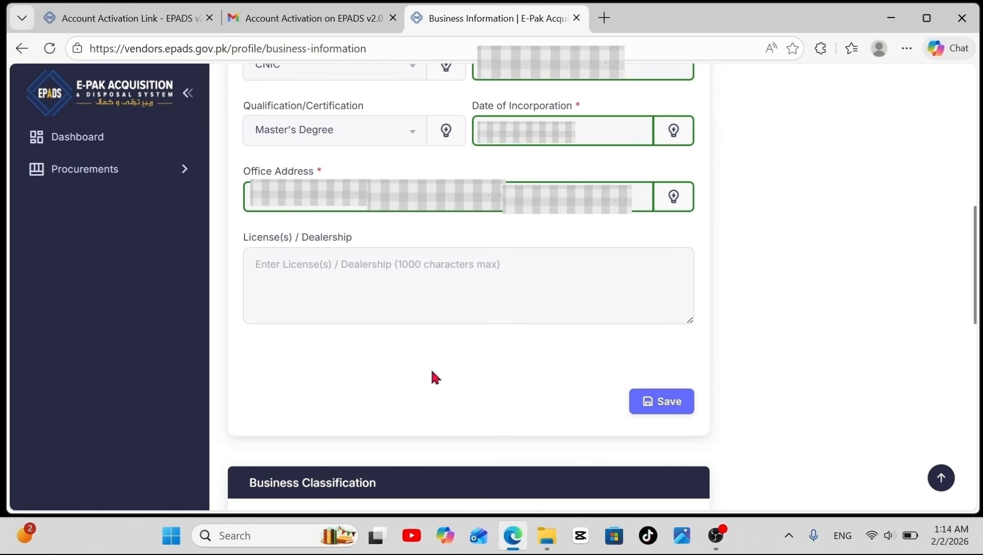
left_click(662, 407)
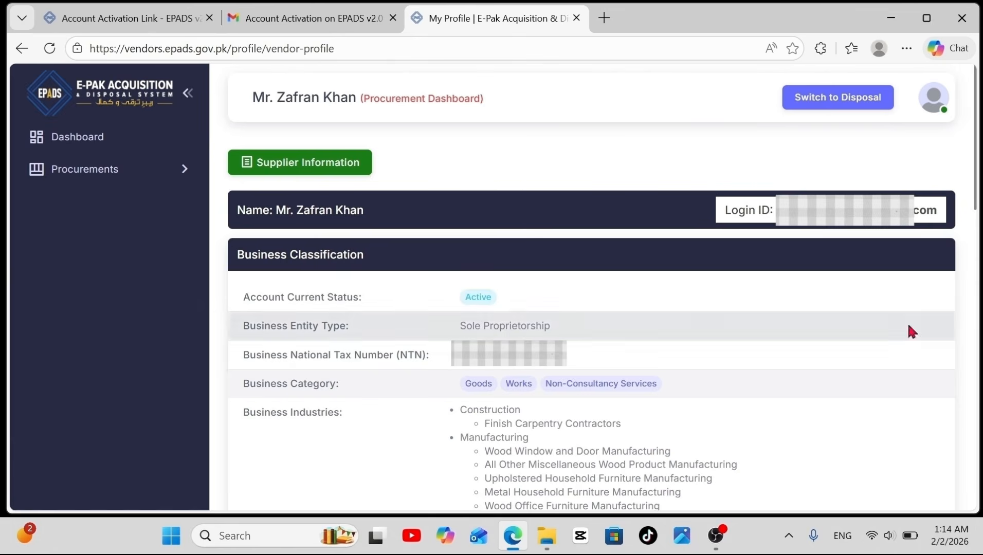
Step: Check the business classification in the vendor profile and open Registration Bodies from the supplier information
scroll(778, 297, "down", 1)
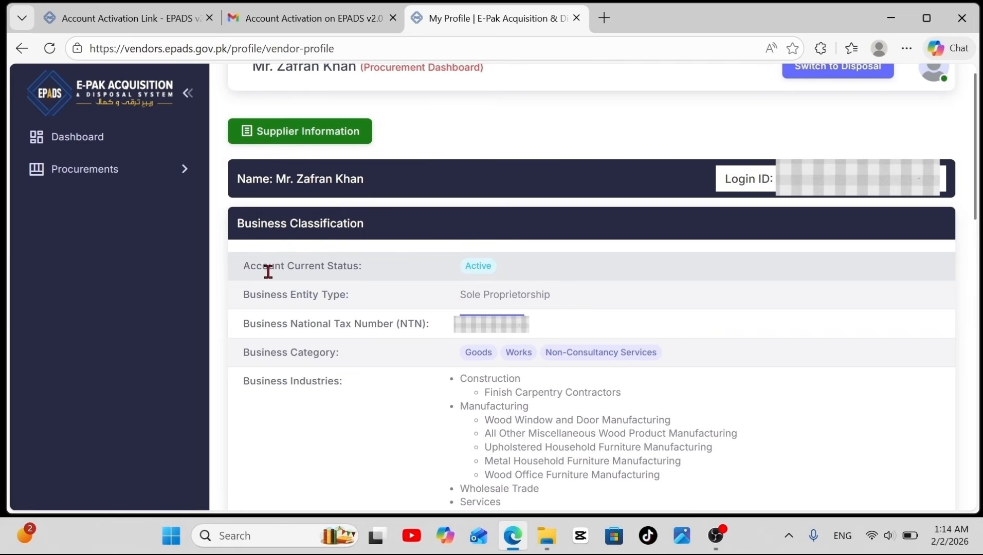
mouse_move(480, 263)
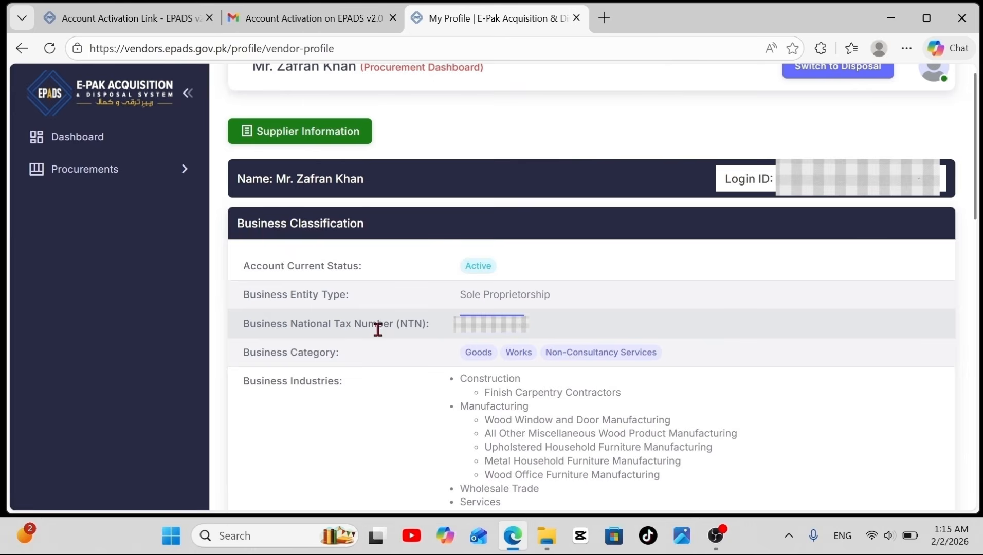
scroll(535, 151, "up", 1)
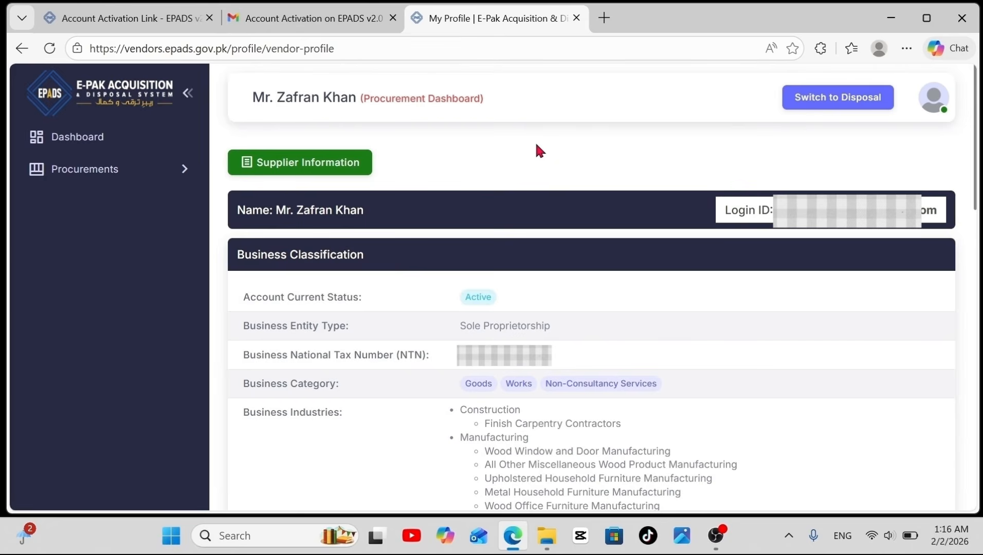
left_click(290, 172)
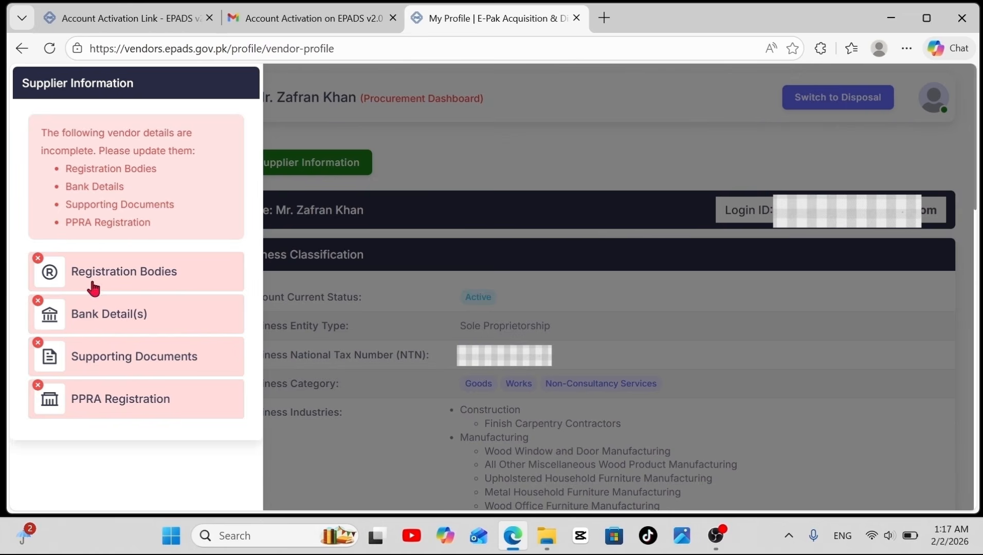
left_click(119, 278)
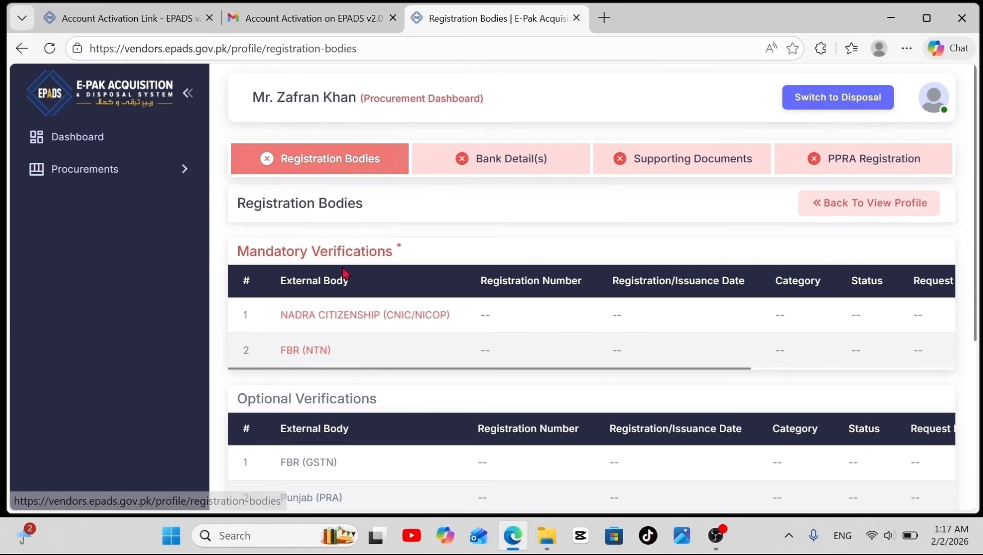
scroll(342, 267, "down", 2)
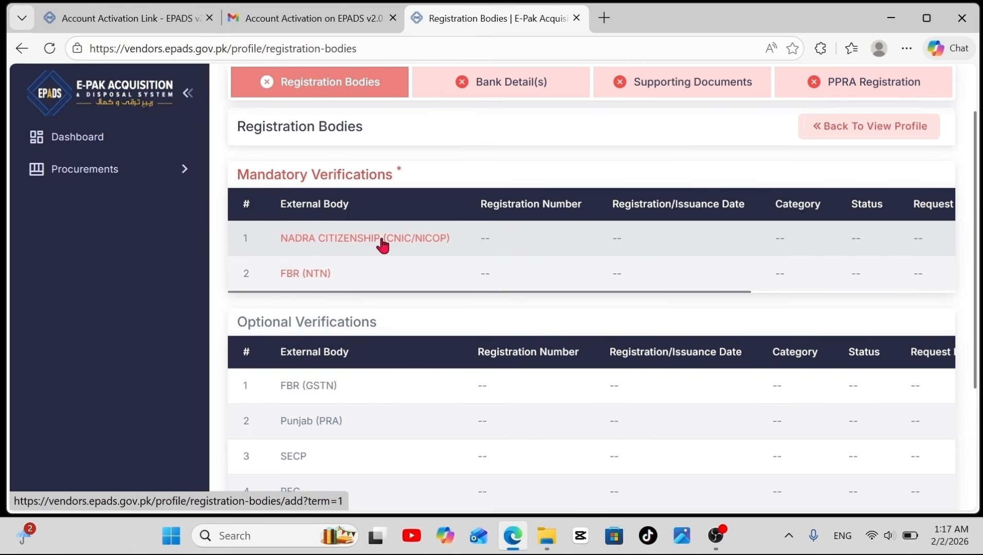
Step: Submit the NADRA citizenship registration for verification with the CNIC number and issuance date, check the biometric tracking details and return to the registration bodies
left_click(381, 241)
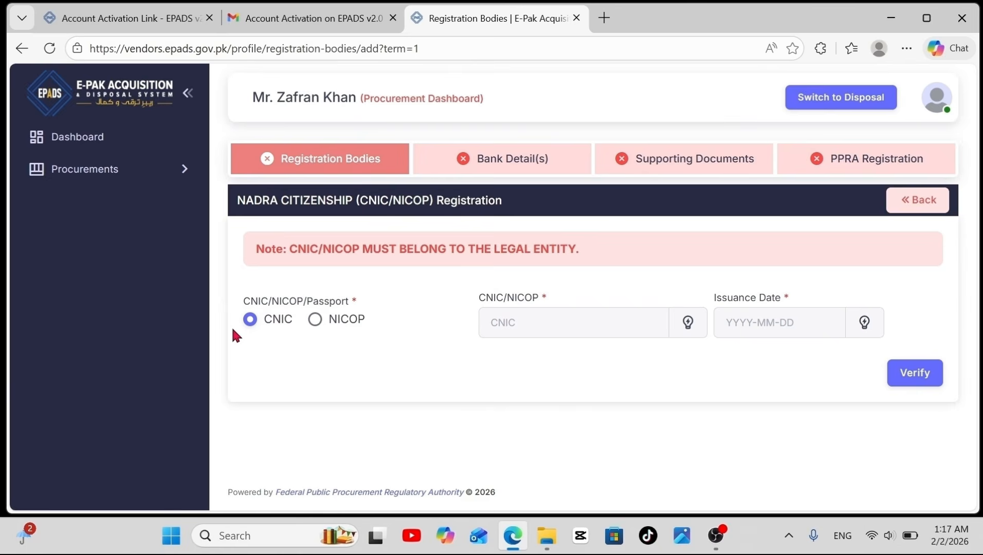
left_click(495, 322)
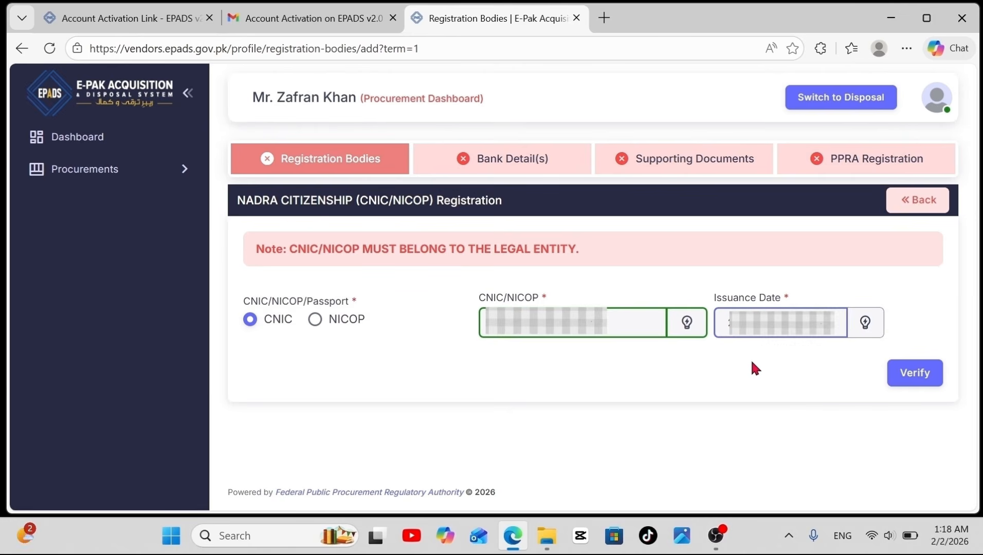
left_click(916, 374)
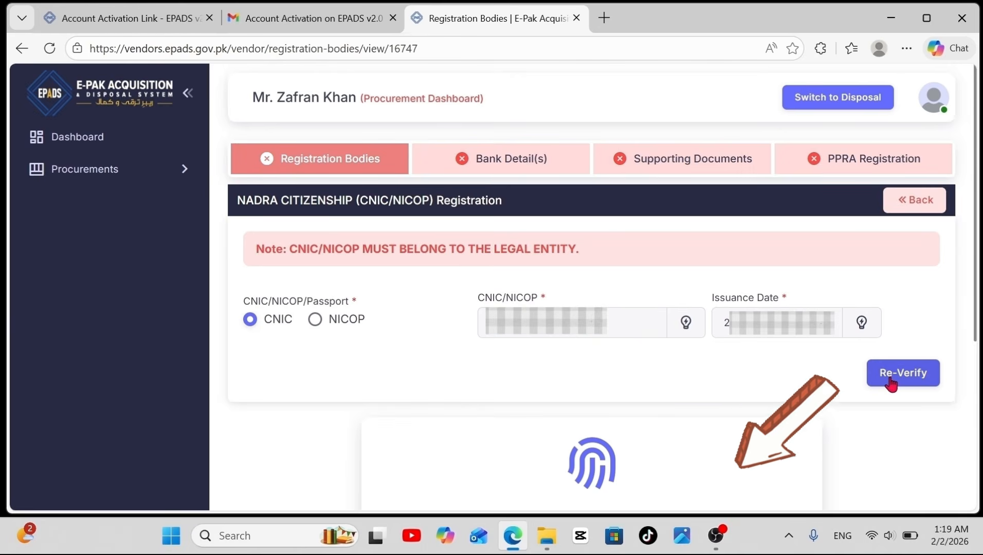
scroll(867, 368, "down", 5)
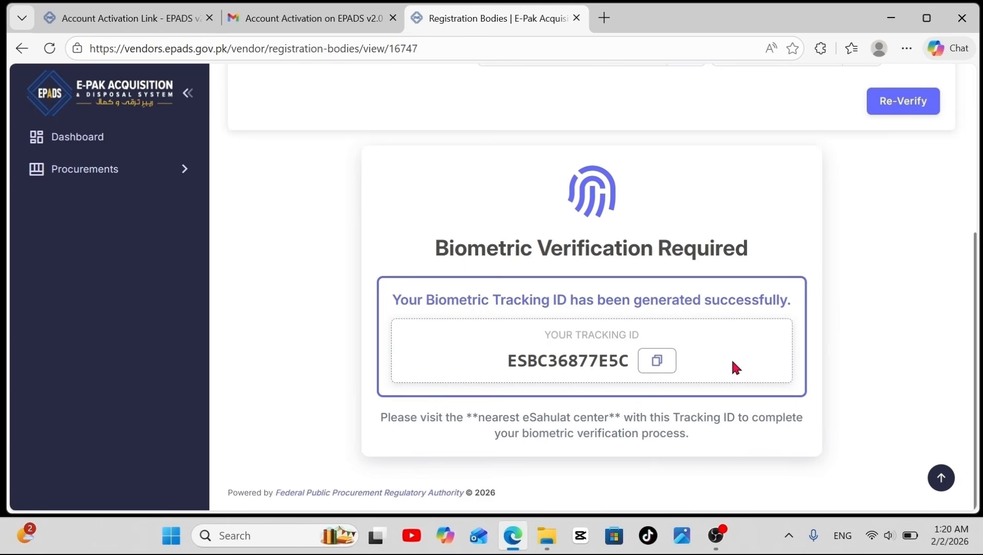
scroll(597, 375, "up", 5)
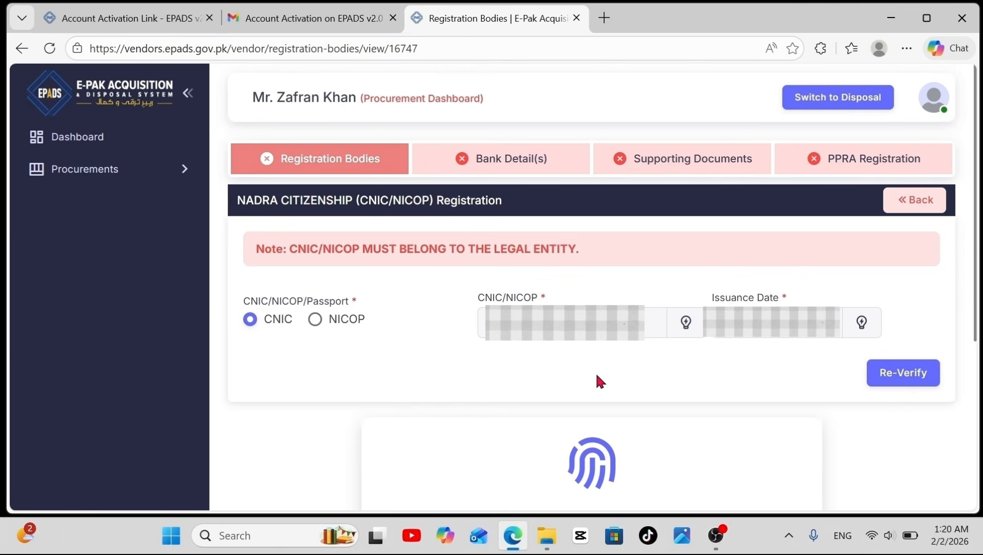
left_click(917, 204)
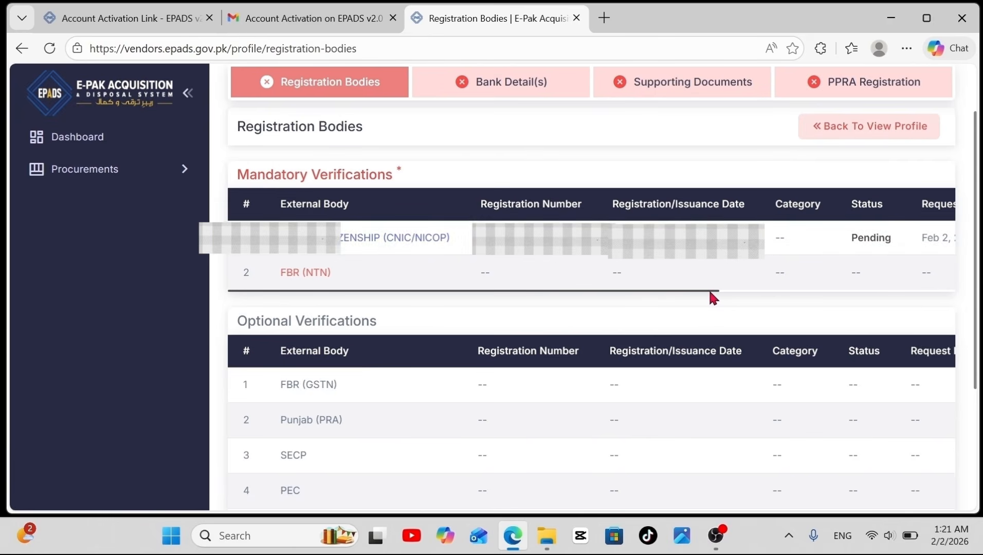
Step: Verify the NTN in the mandatory FBR (NTN) registration and review the returned FBR income tax and NTN verification details
left_click_drag(709, 292, 399, 304)
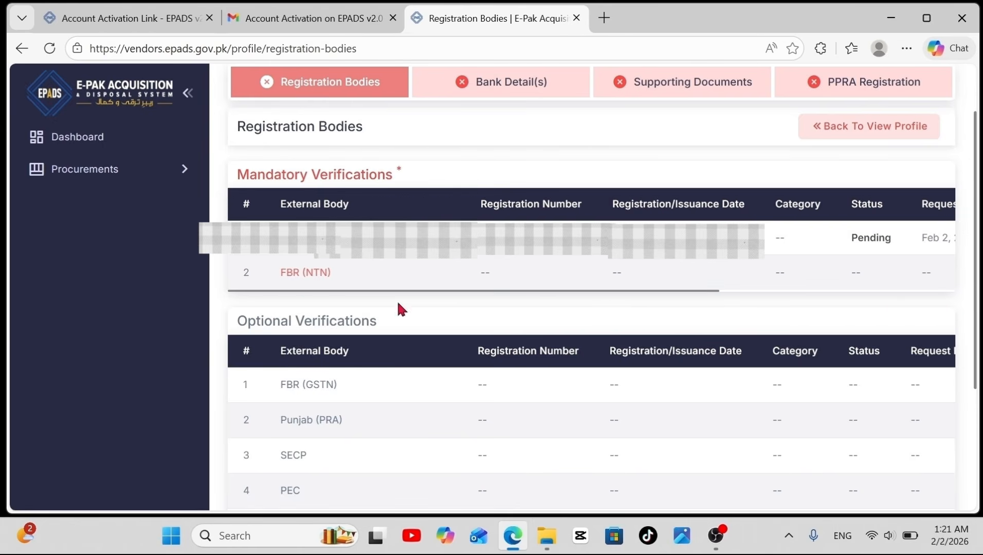
left_click(311, 273)
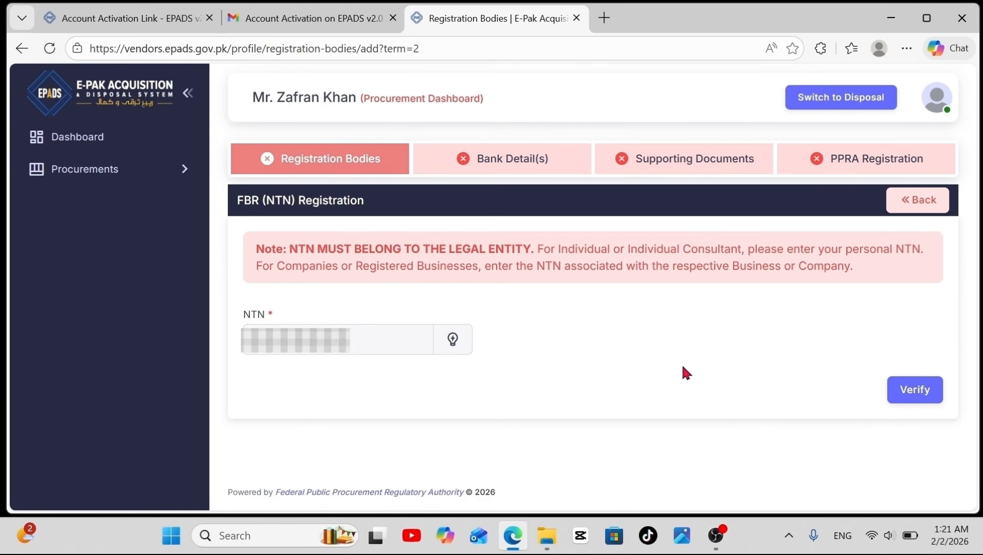
left_click(925, 391)
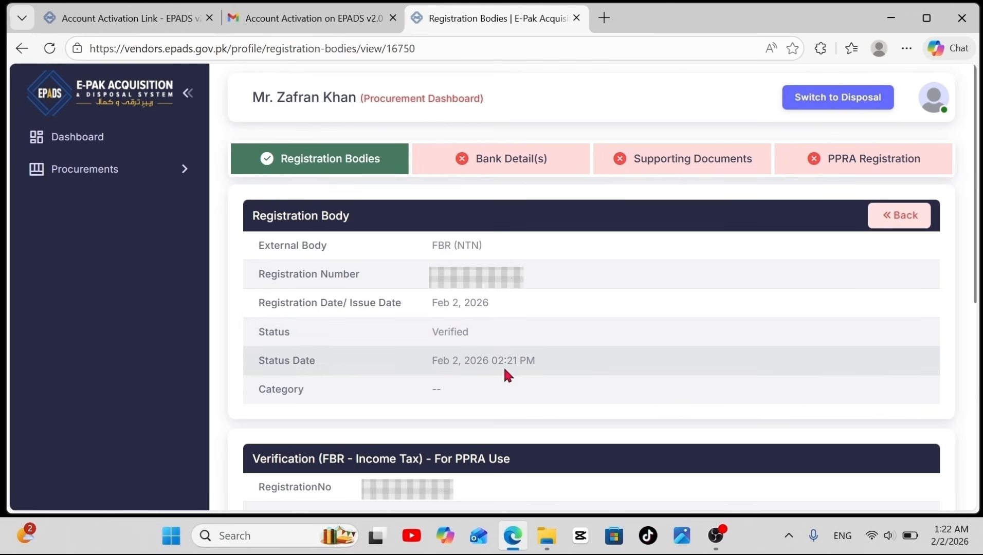
scroll(547, 330, "down", 4)
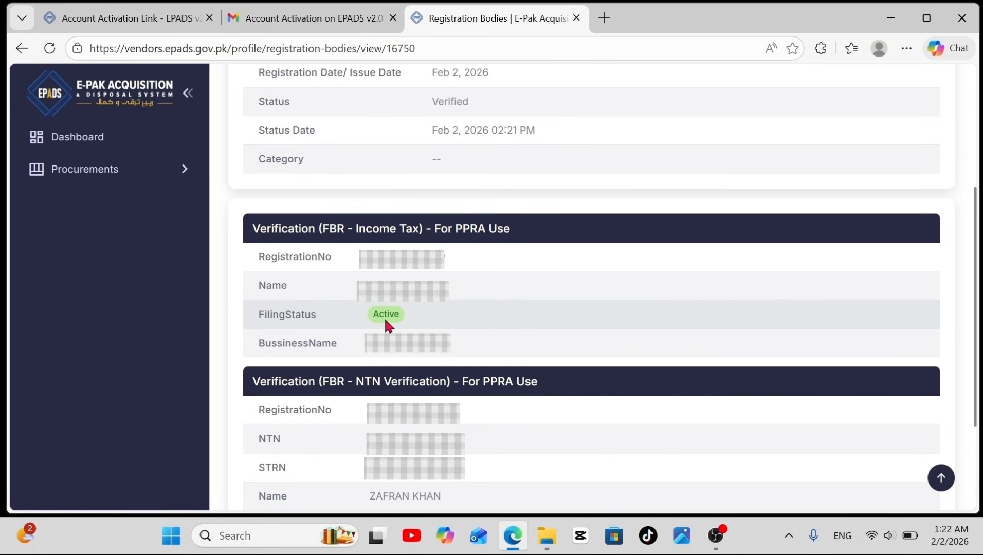
scroll(385, 320, "down", 3)
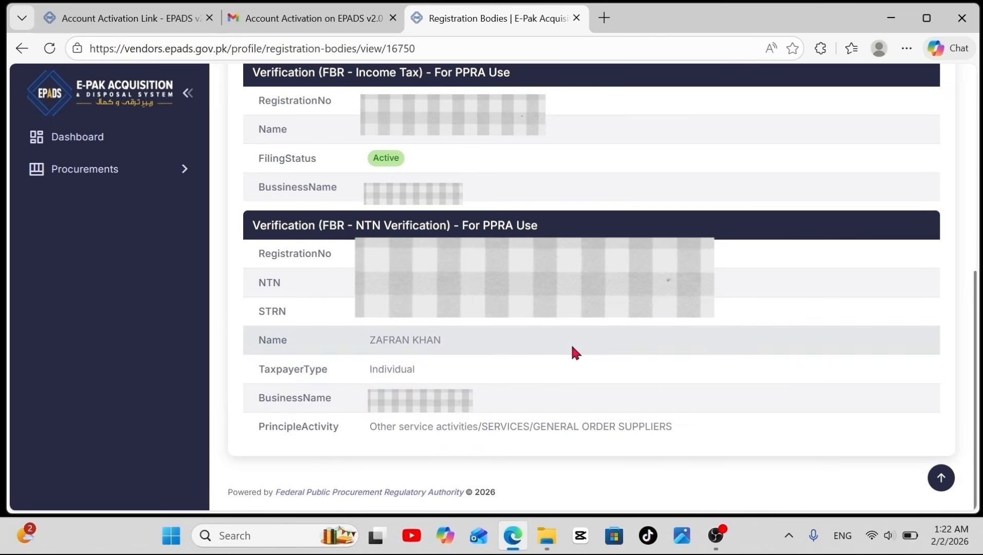
scroll(572, 349, "up", 7)
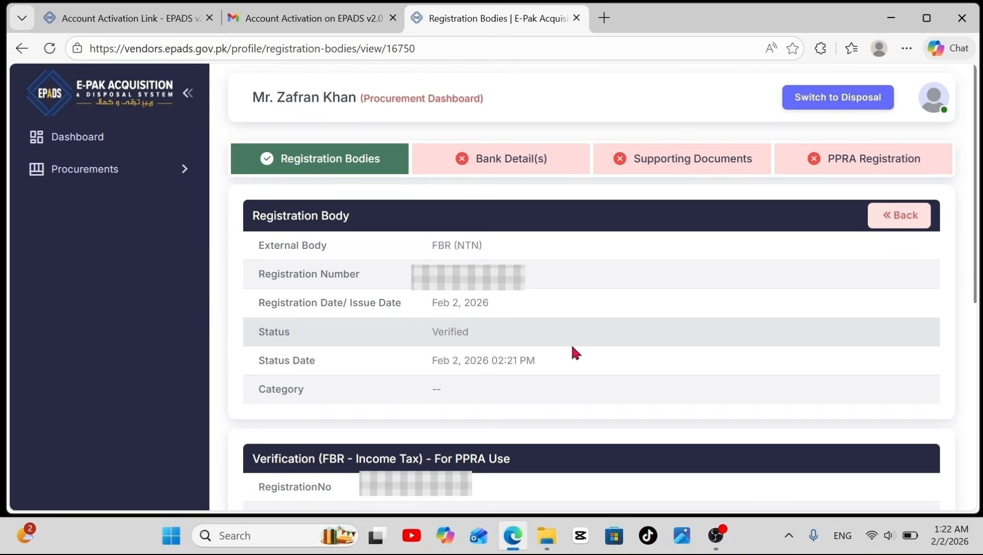
Step: Start a new bank entry in the profile's bank details and set the Bank Country to Pakistan (PK)
left_click(516, 164)
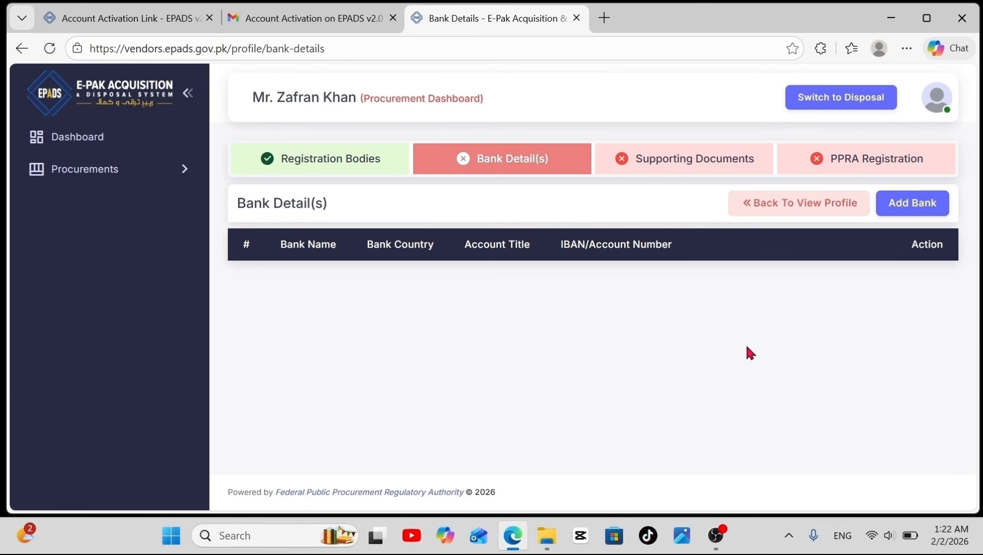
left_click(913, 205)
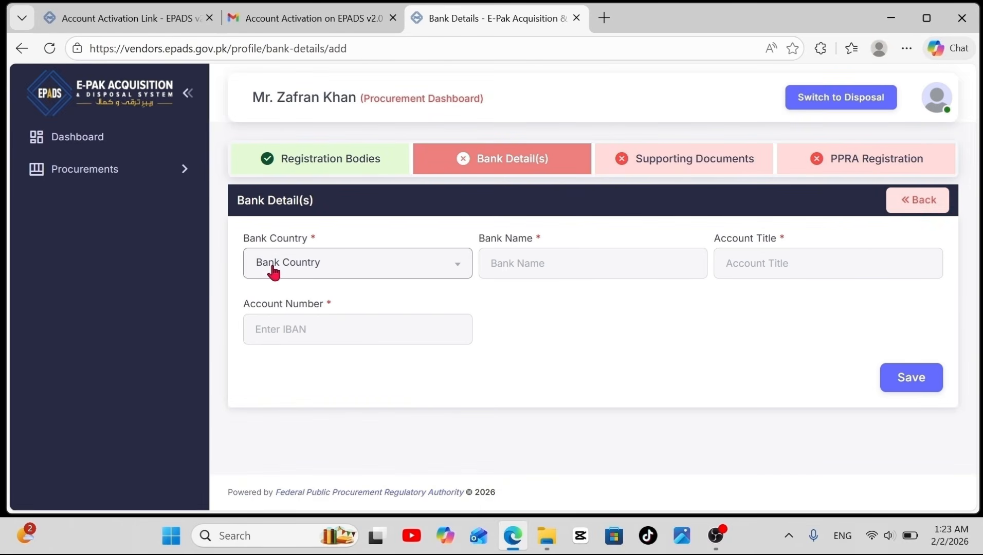
left_click(459, 267)
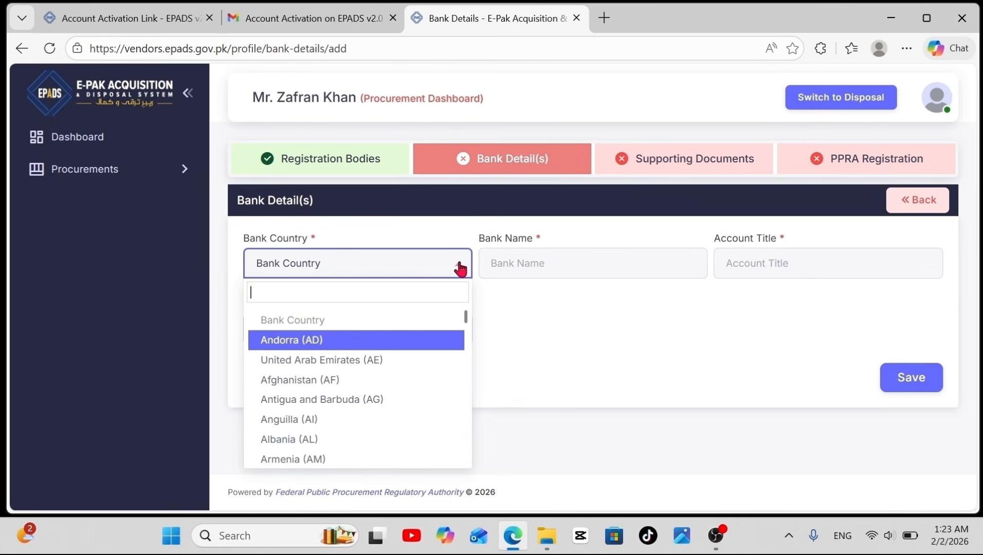
type("paki")
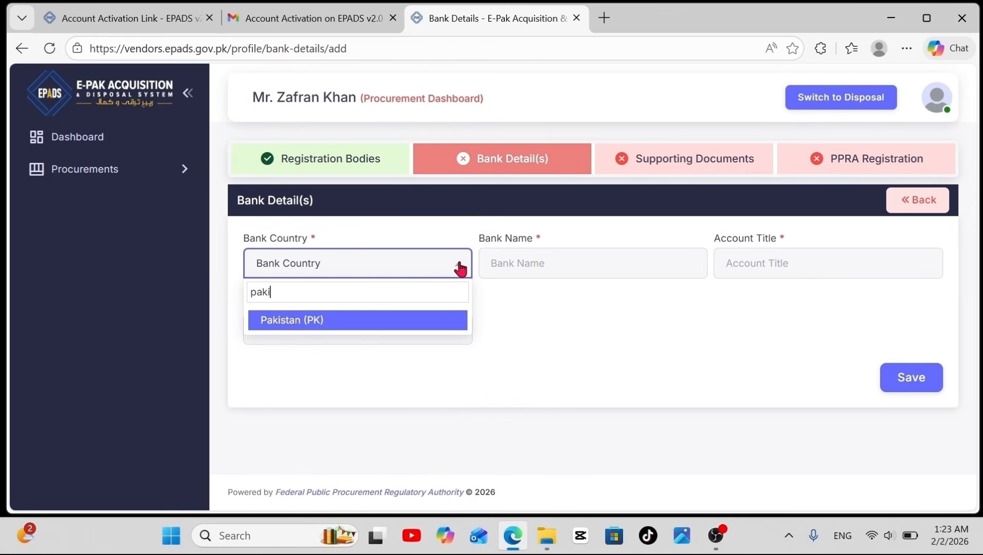
left_click(305, 319)
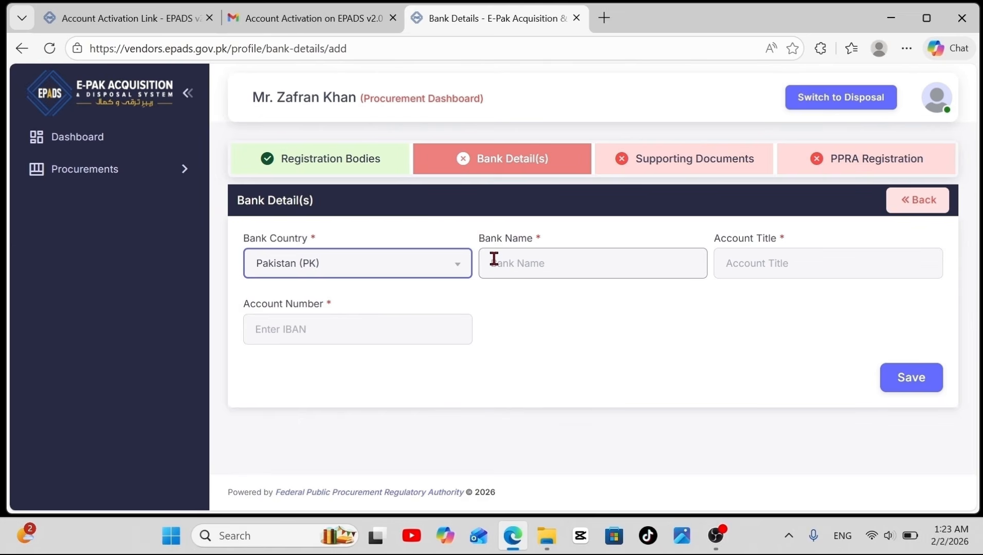
Step: Fill in the bank name, account title and account number (IBAN), and save the bank entry
left_click(740, 261)
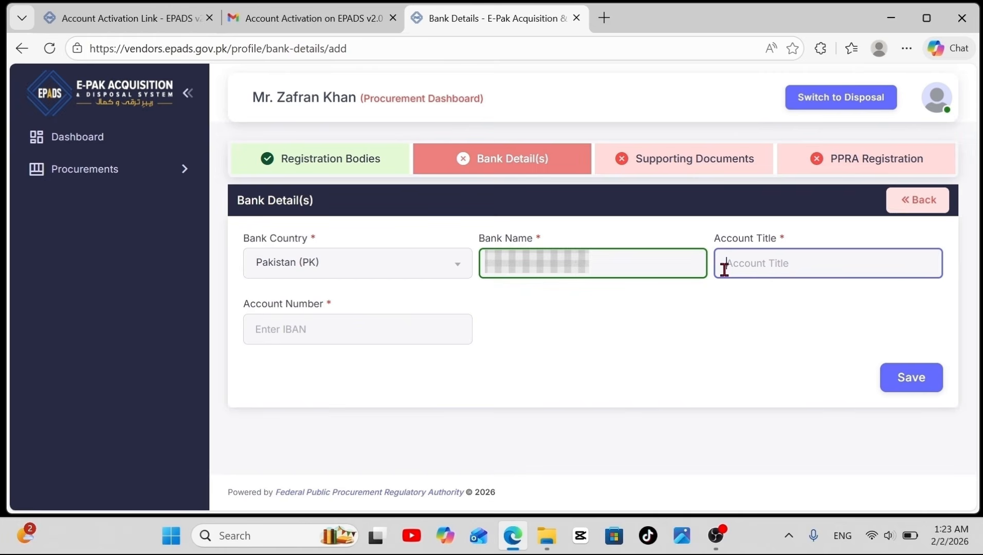
key("ctrl+v")
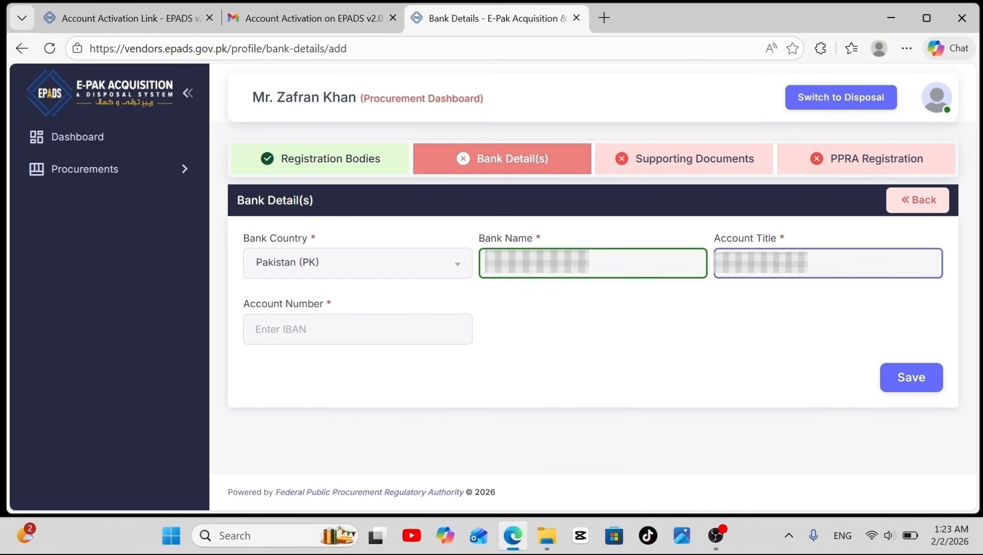
left_click(686, 316)
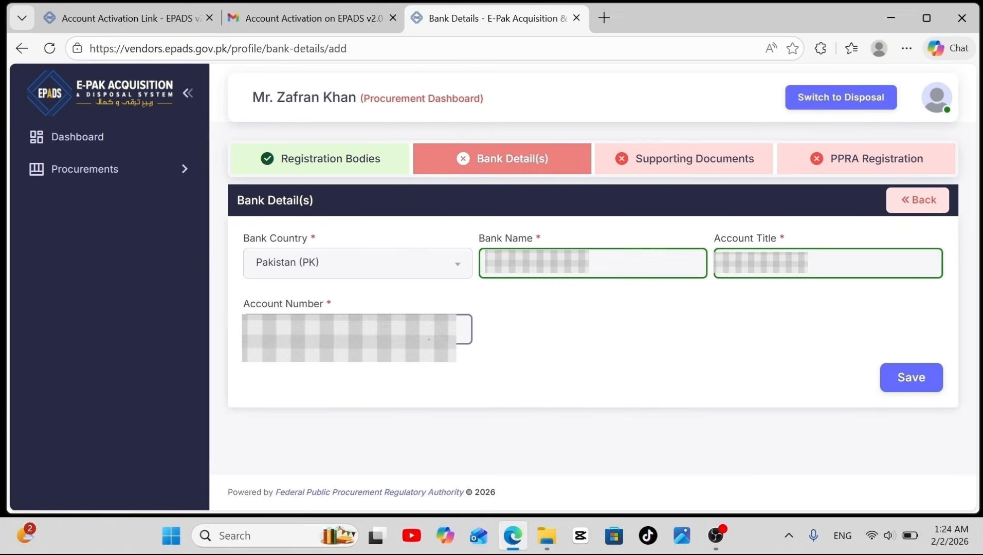
left_click(506, 319)
left_click(906, 385)
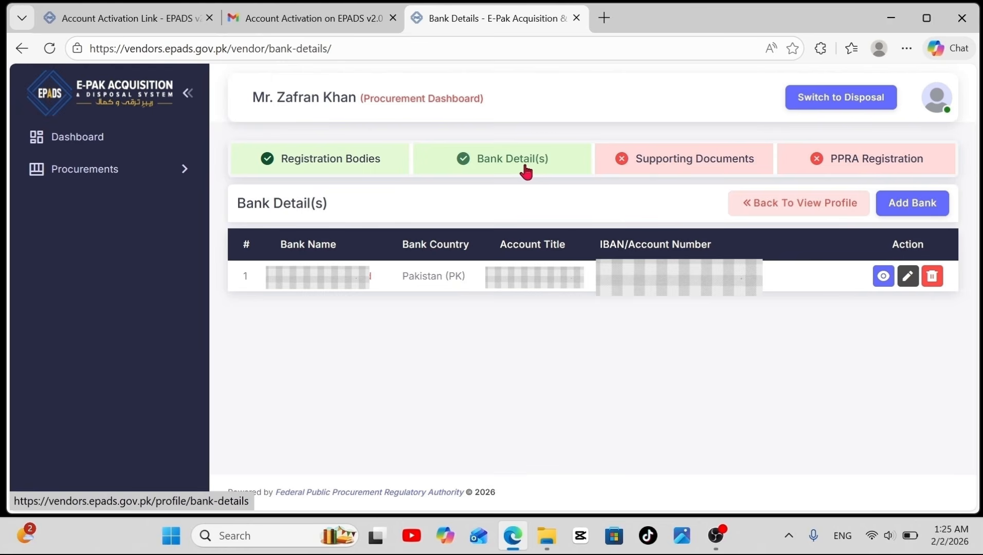
Step: Upload the CNIC Front Side PDF in the supporting documents and save it
left_click(697, 159)
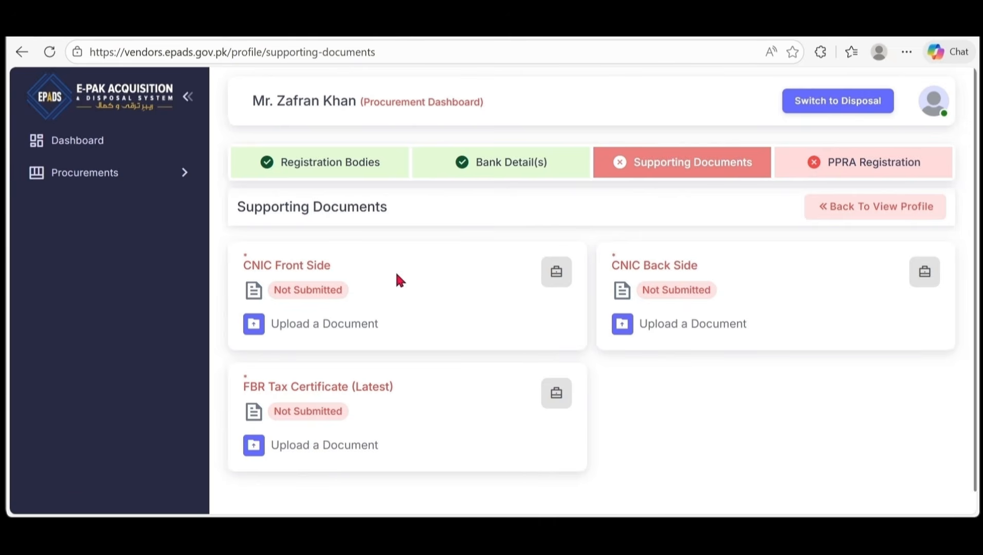
left_click(331, 329)
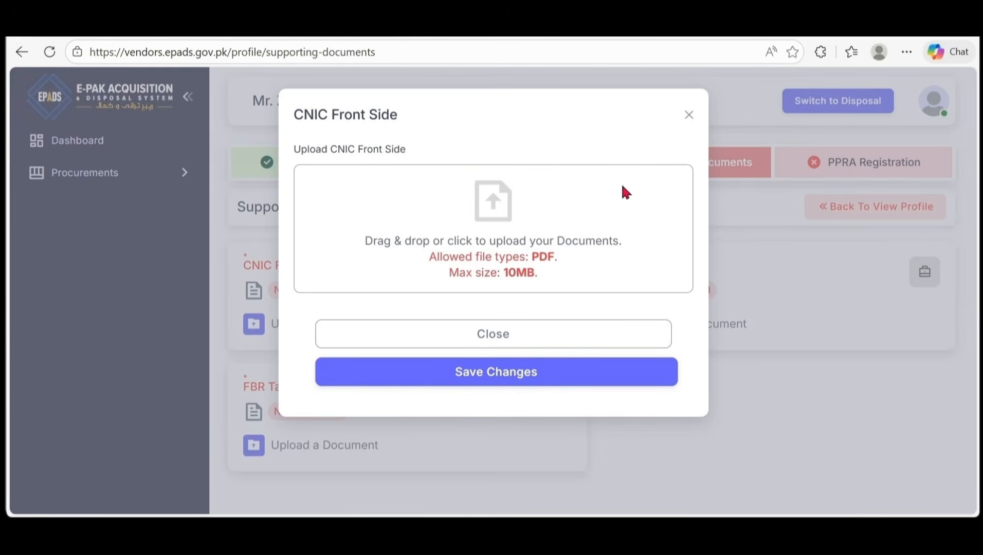
left_click(492, 245)
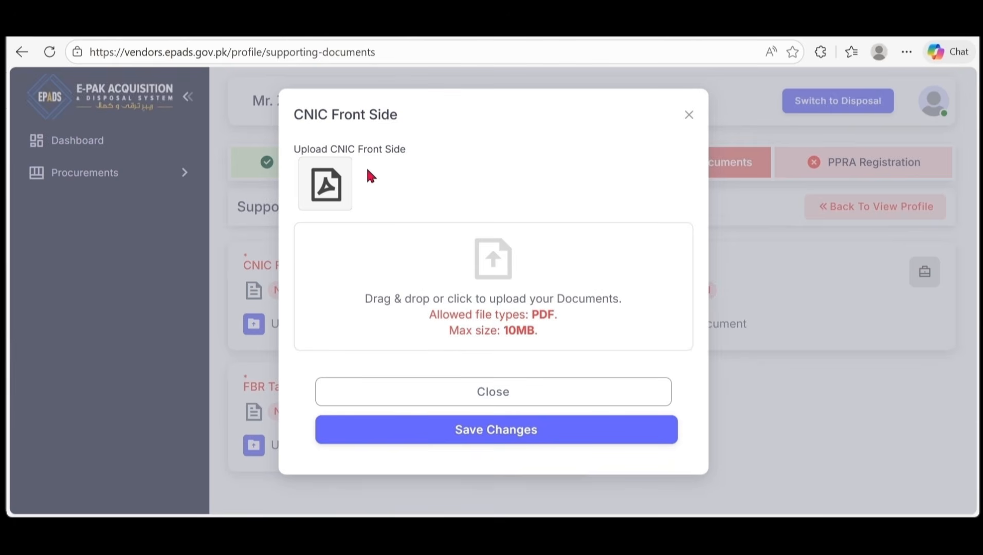
left_click(481, 435)
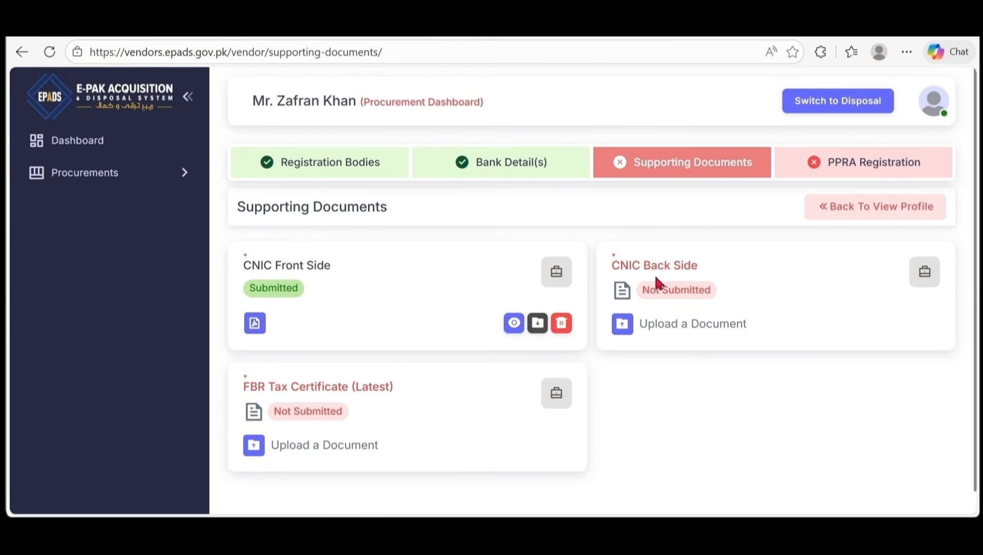
Step: Upload and save the PDFs for CNIC Back Side and FBR Tax Certificate (Latest) in the supporting documents
left_click(670, 333)
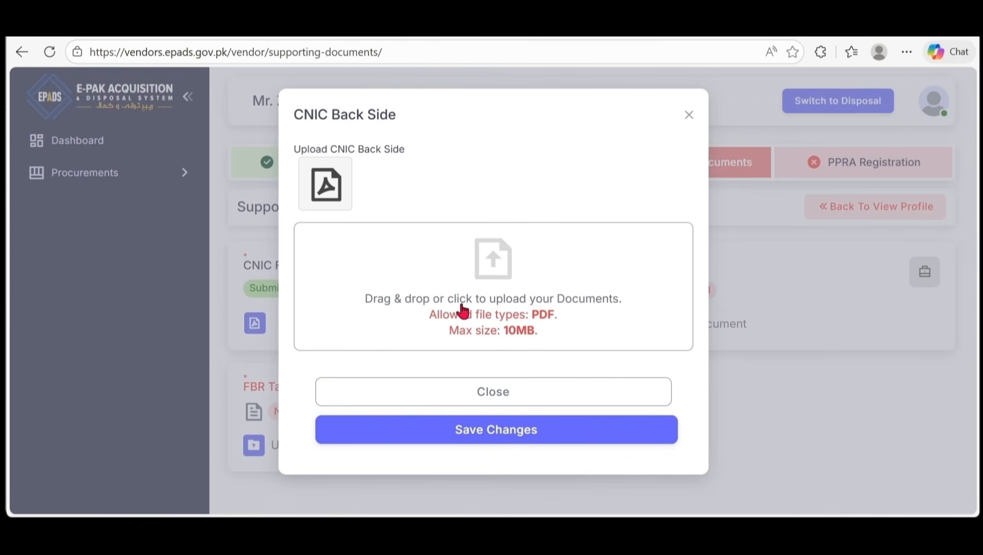
left_click(499, 437)
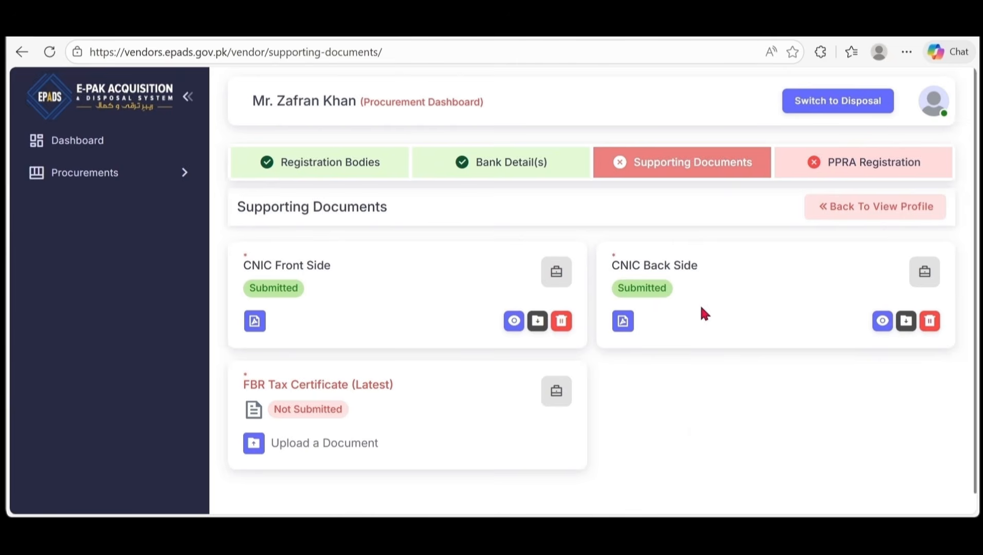
scroll(691, 418, "down", 1)
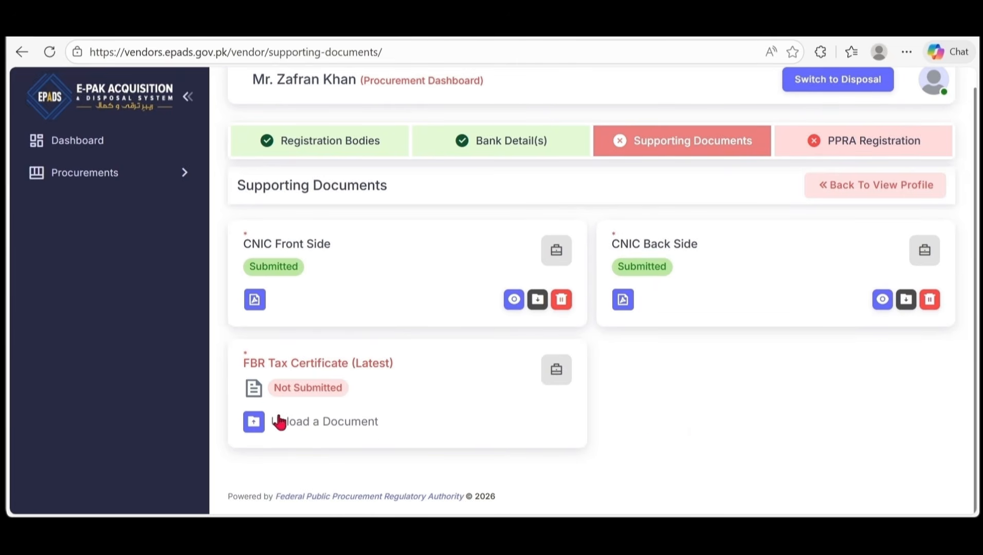
left_click(349, 422)
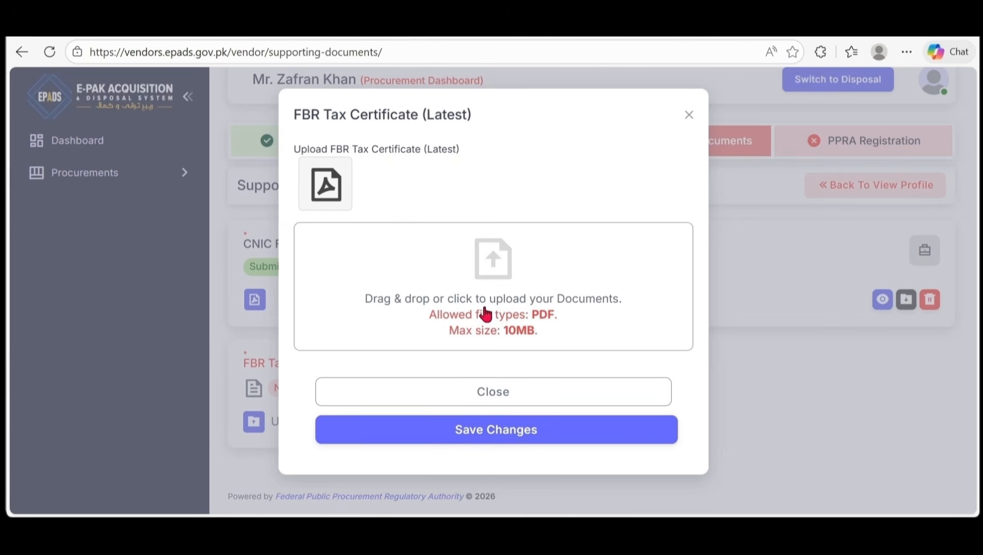
left_click(498, 438)
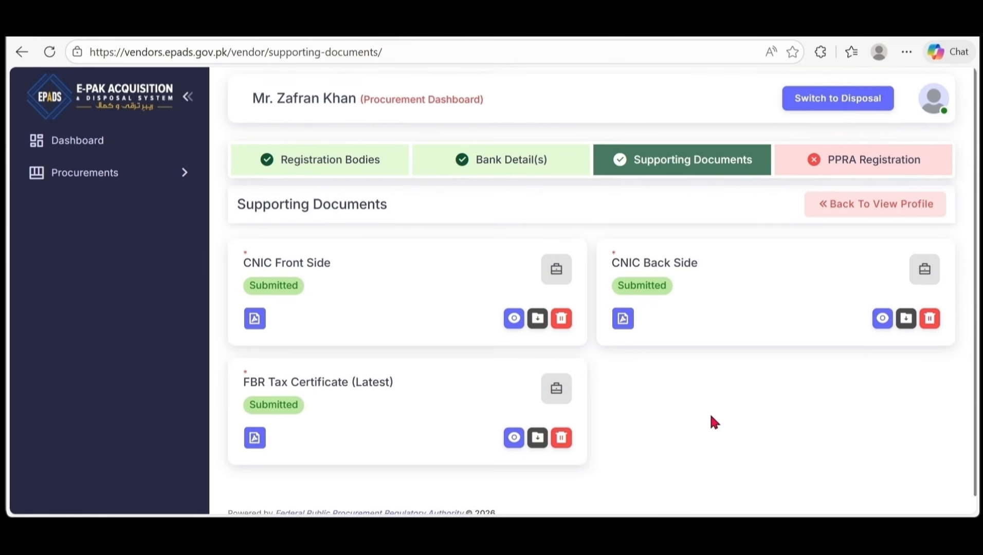
scroll(711, 416, "down", 1)
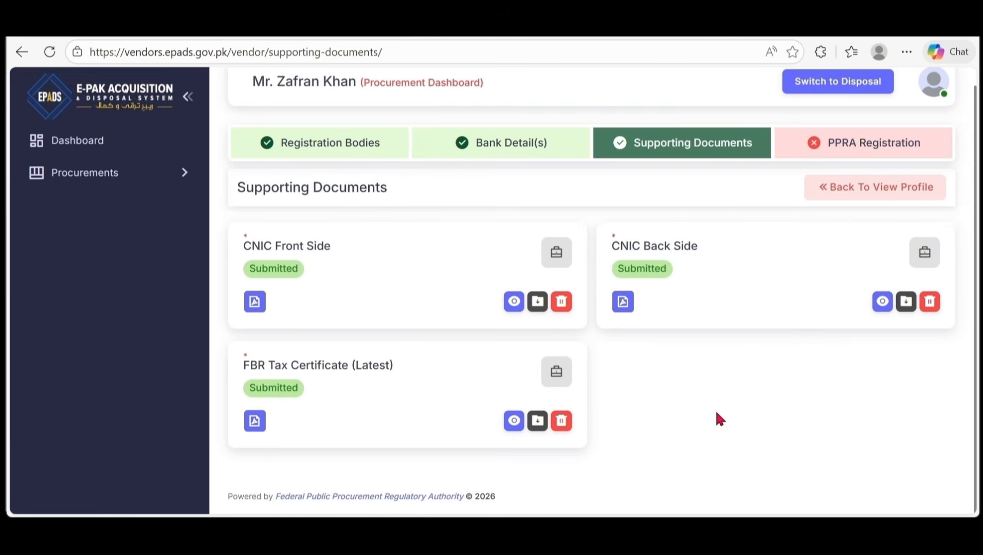
Step: Add and save a PPRA registration request for the Federal Public Procurement Regulatory Authority (PPRA)
left_click(851, 146)
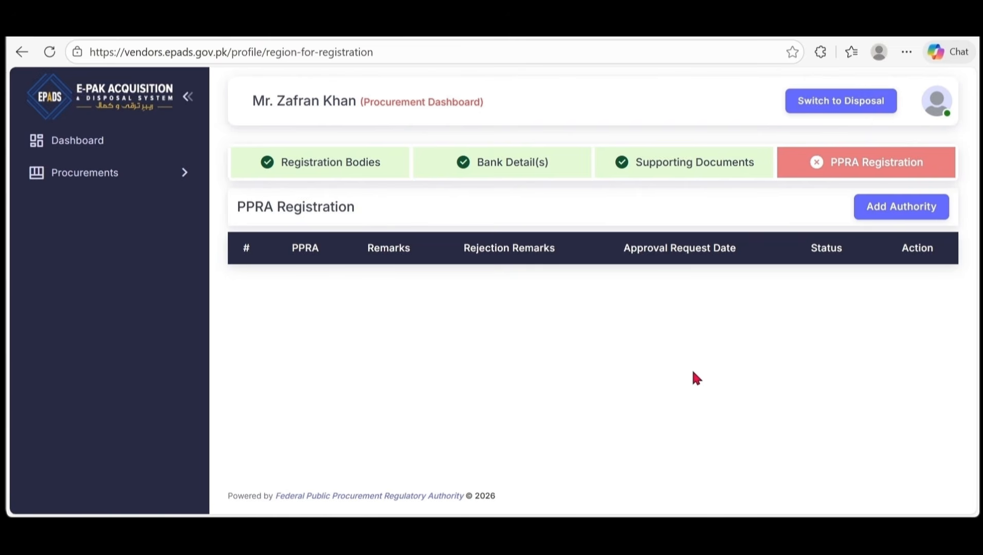
left_click(902, 216)
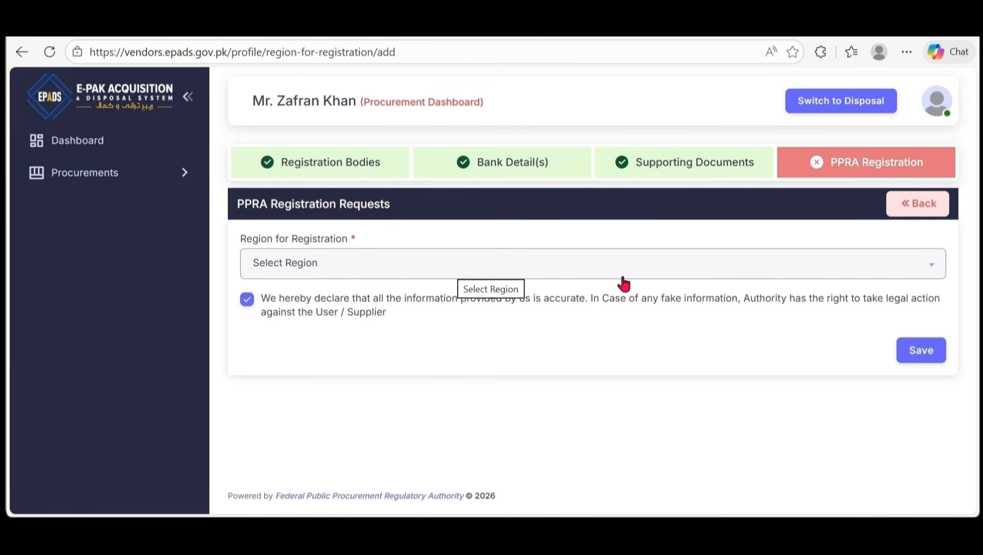
left_click(934, 269)
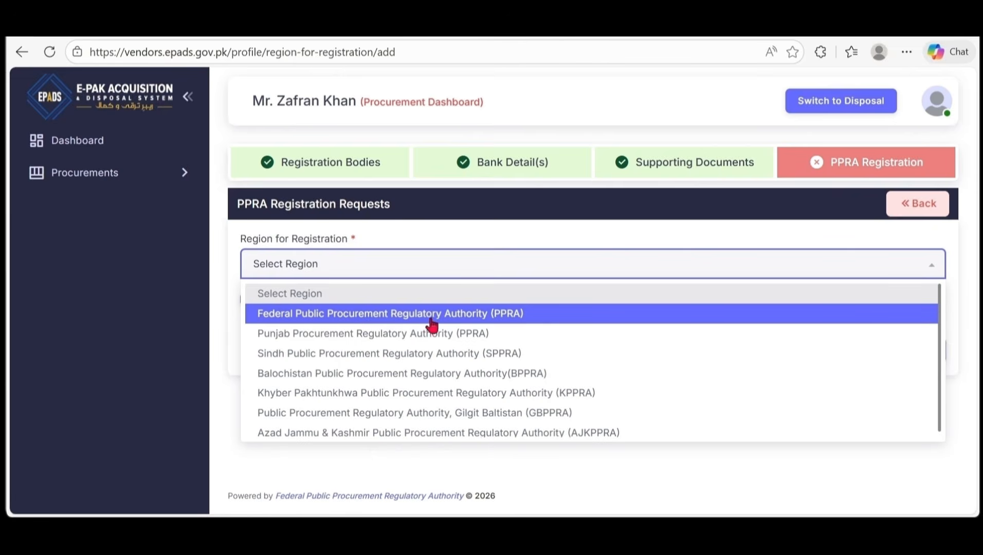
left_click(480, 321)
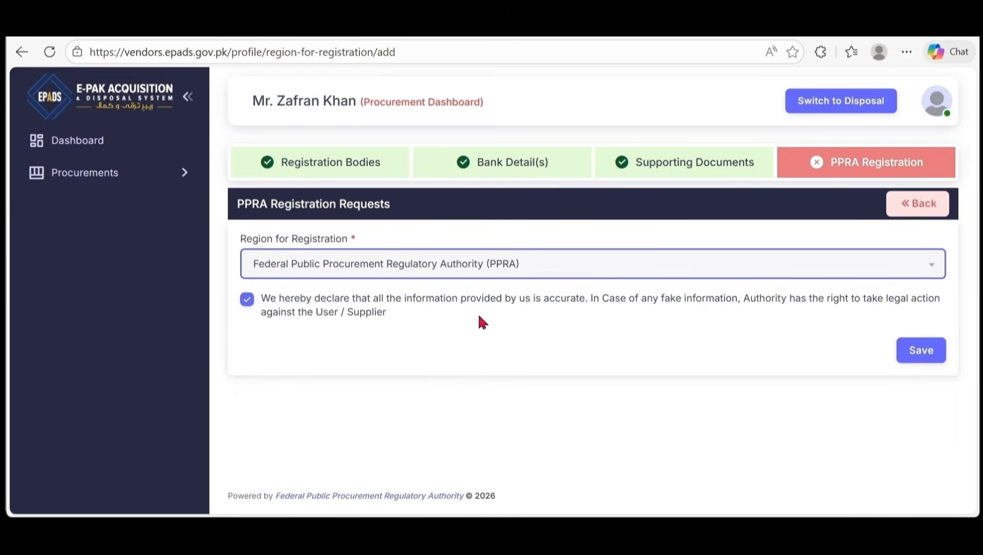
left_click(922, 355)
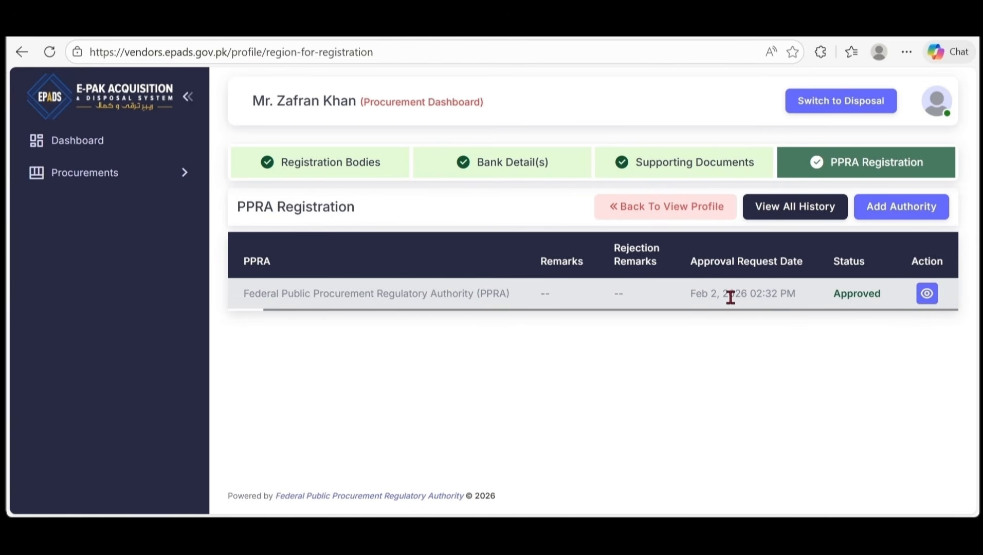
Step: Add and save a second PPRA registration request for the Punjab Procurement Regulatory Authority (PPRA)
left_click(901, 207)
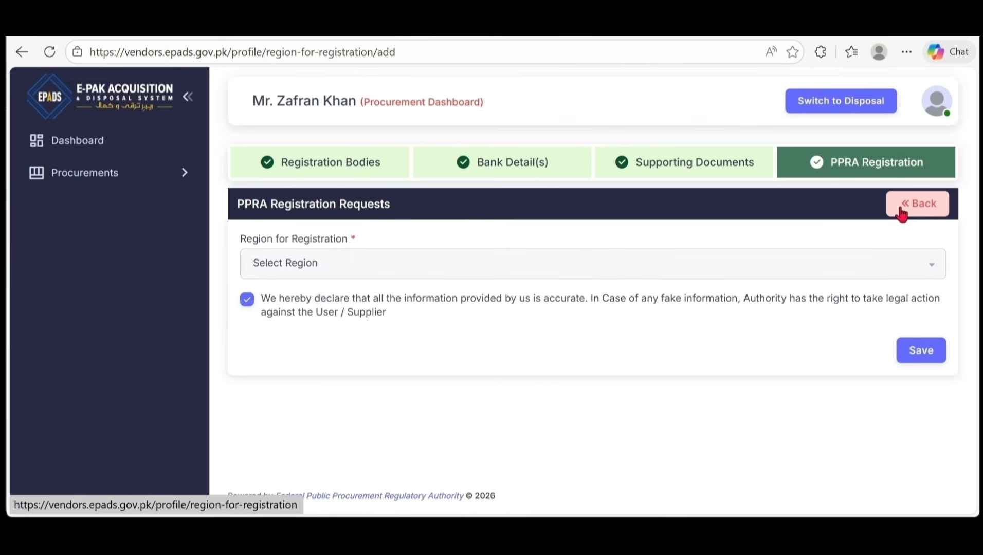
left_click(933, 271)
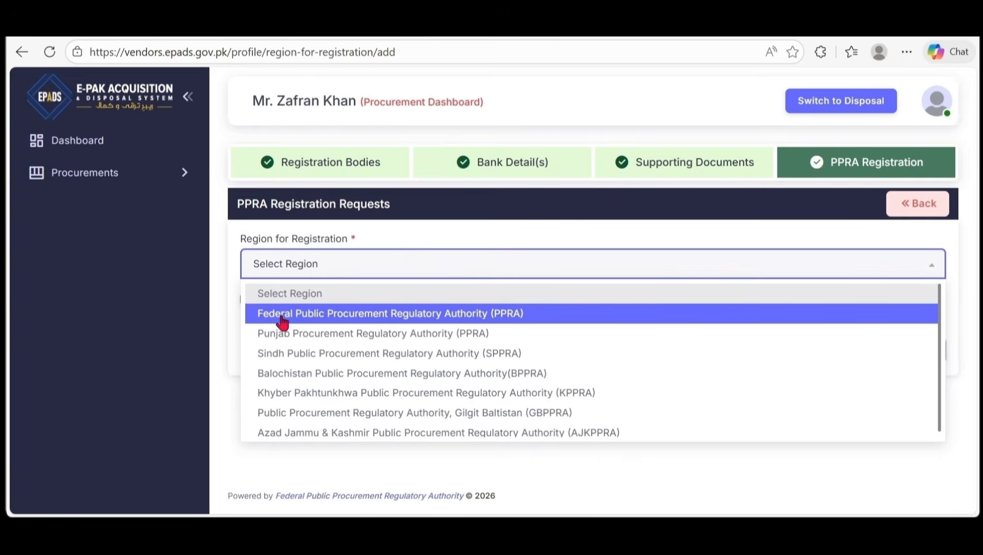
left_click(460, 334)
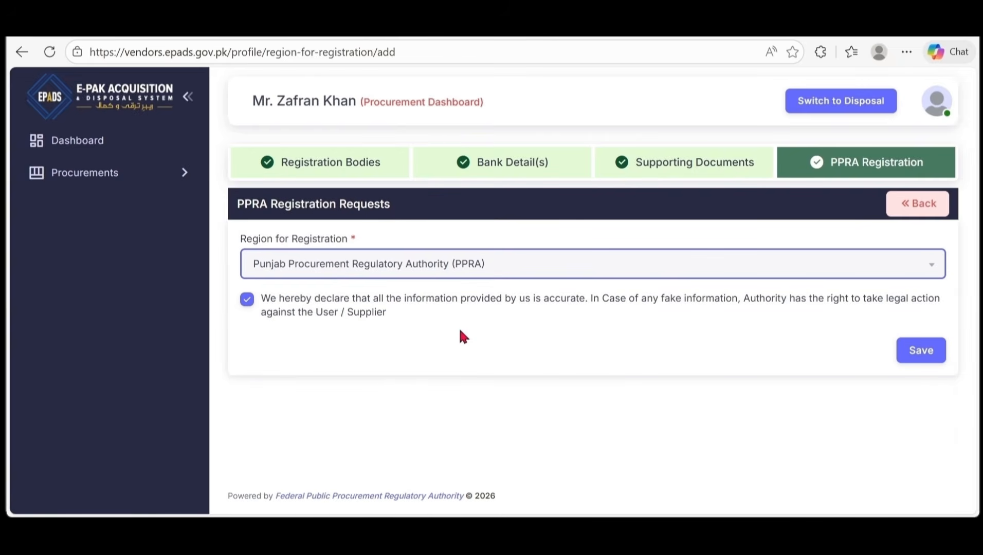
left_click(907, 354)
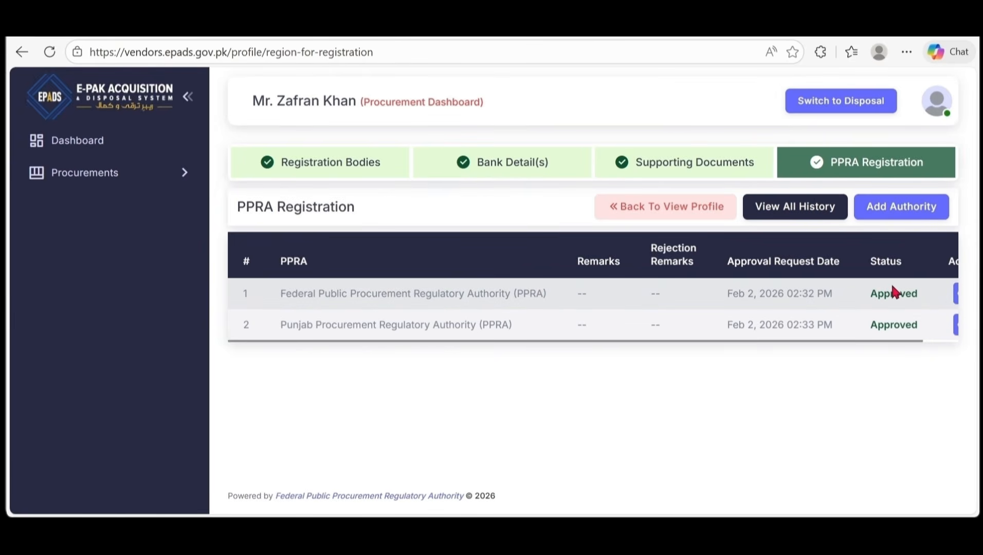
Step: Add PPRA registration requests for the Sindh (SPPRA), Balochistan (BPPRA), Khyber Pakhtunkhwa (KPPRA) and Azad Jammu & Kashmir (AJKPPRA) authorities
left_click(902, 217)
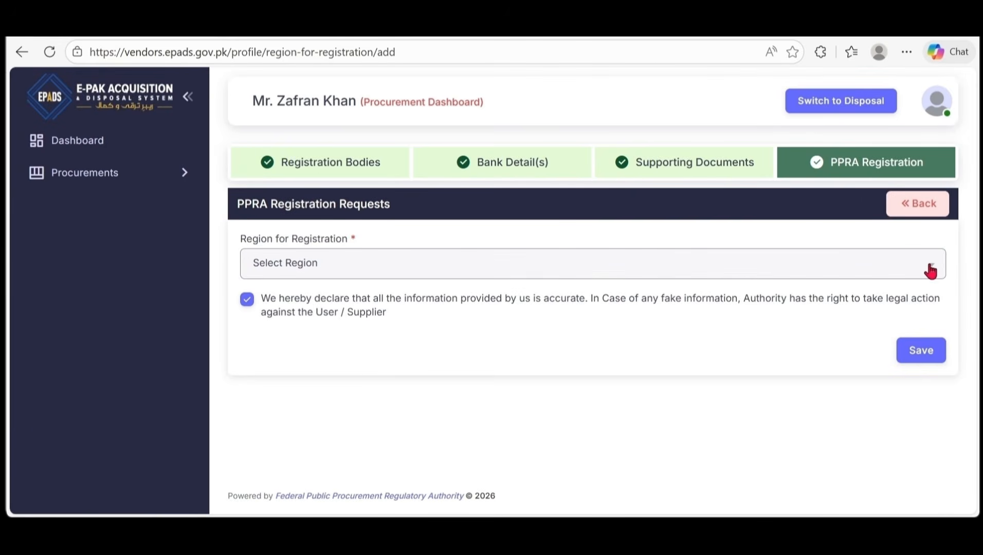
left_click(934, 266)
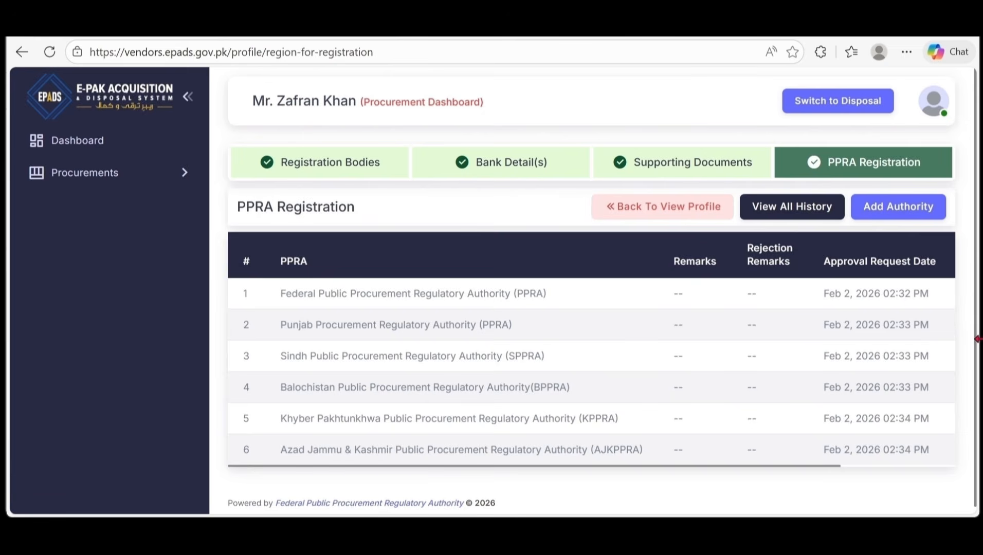
Step: View the full PPRA registration history and look over the active procurements on the vendor dashboard
left_click(784, 213)
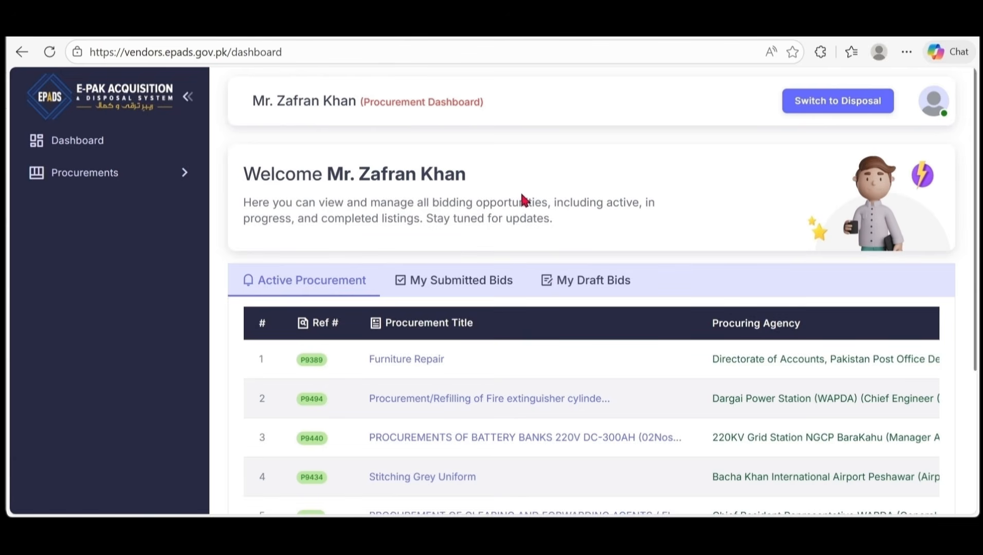
scroll(485, 218, "down", 2)
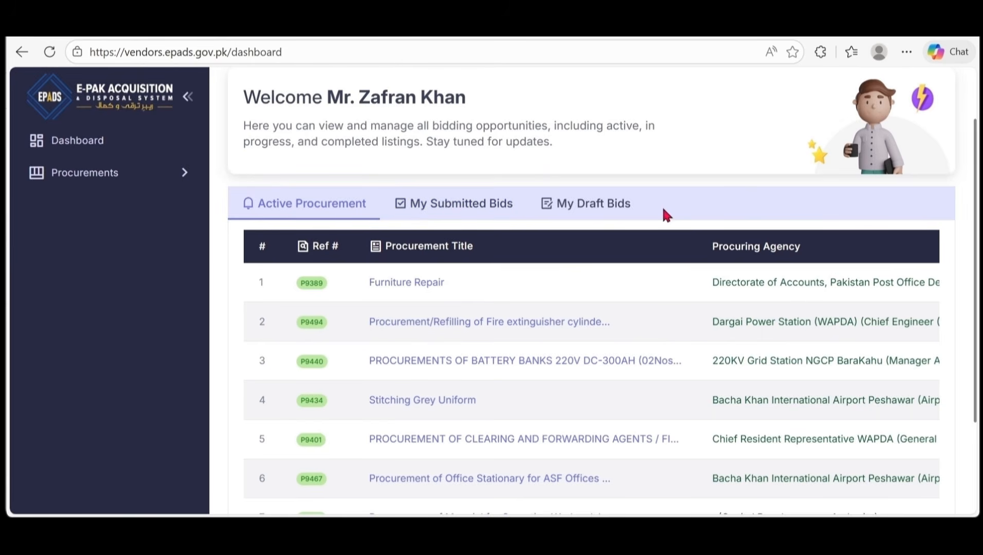
scroll(781, 173, "up", 2)
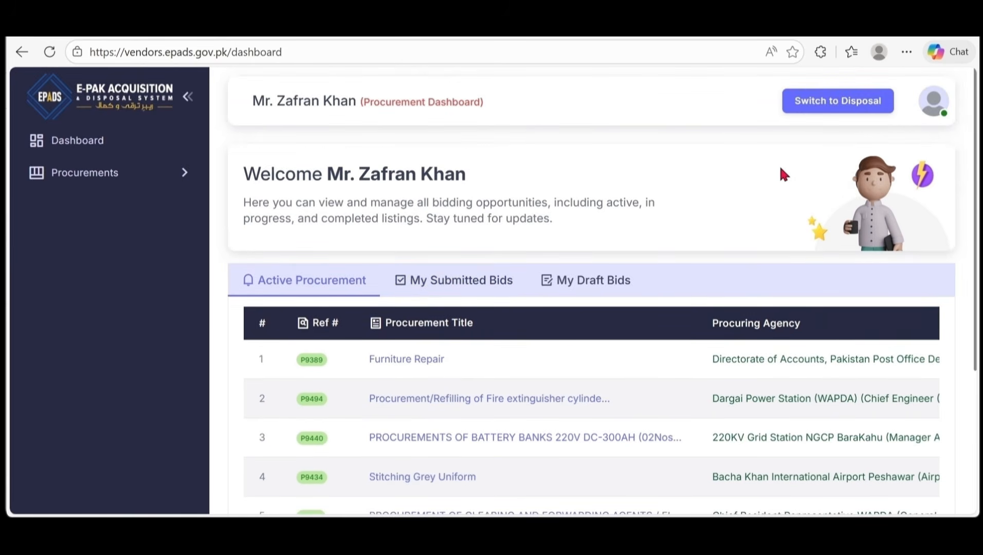